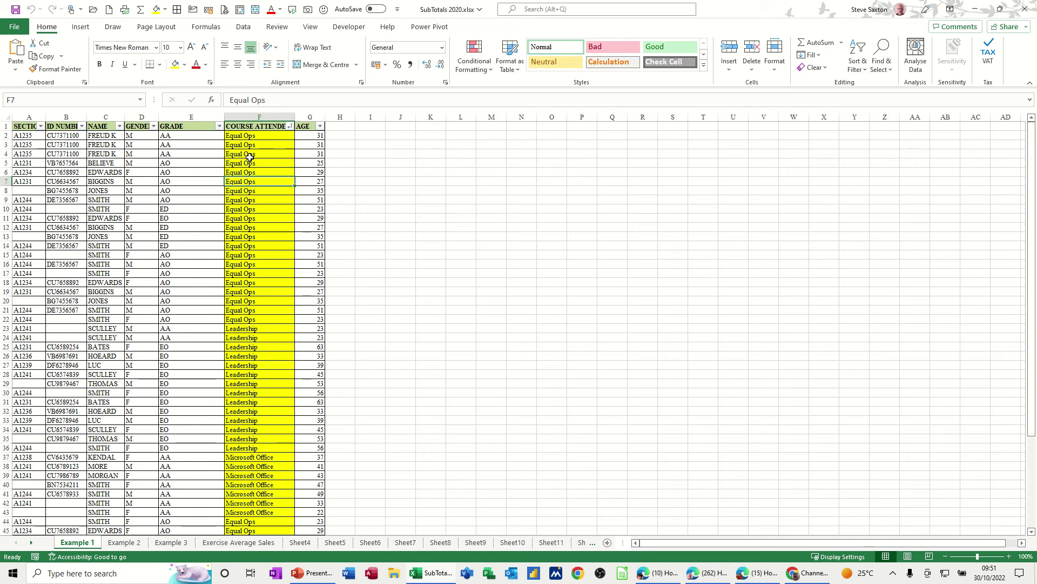
Sort the table A to Z by COURSE ATTENDED so Equal Ops rows come first
scroll(244, 511, down, 7)
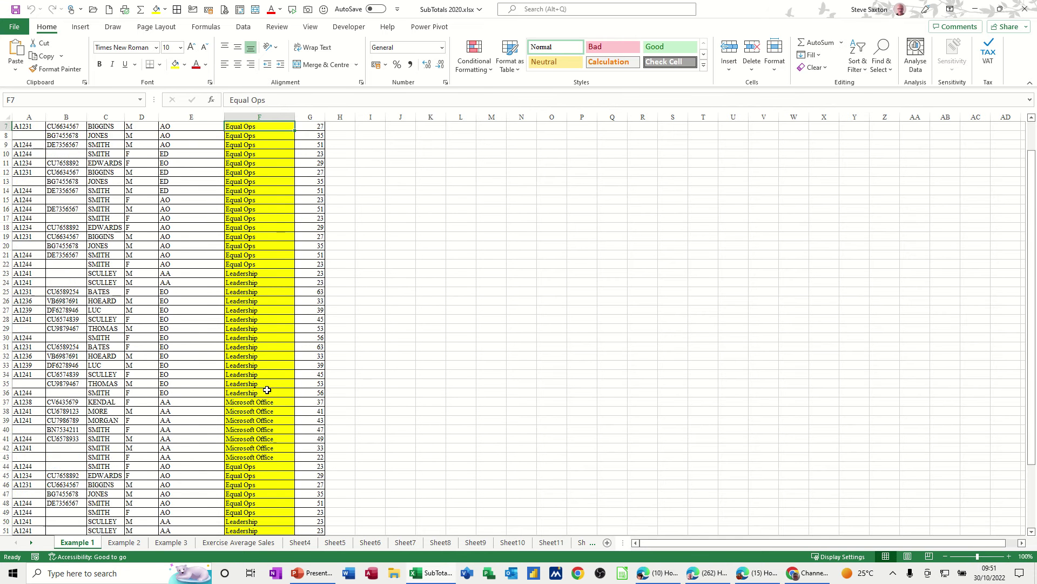
scroll(252, 420, up, 7)
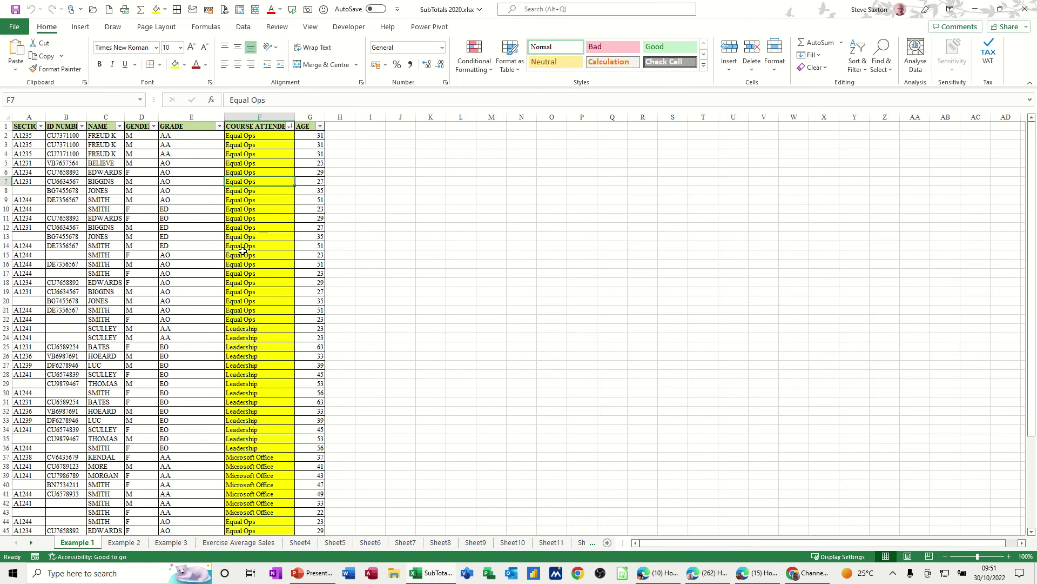
click(248, 218)
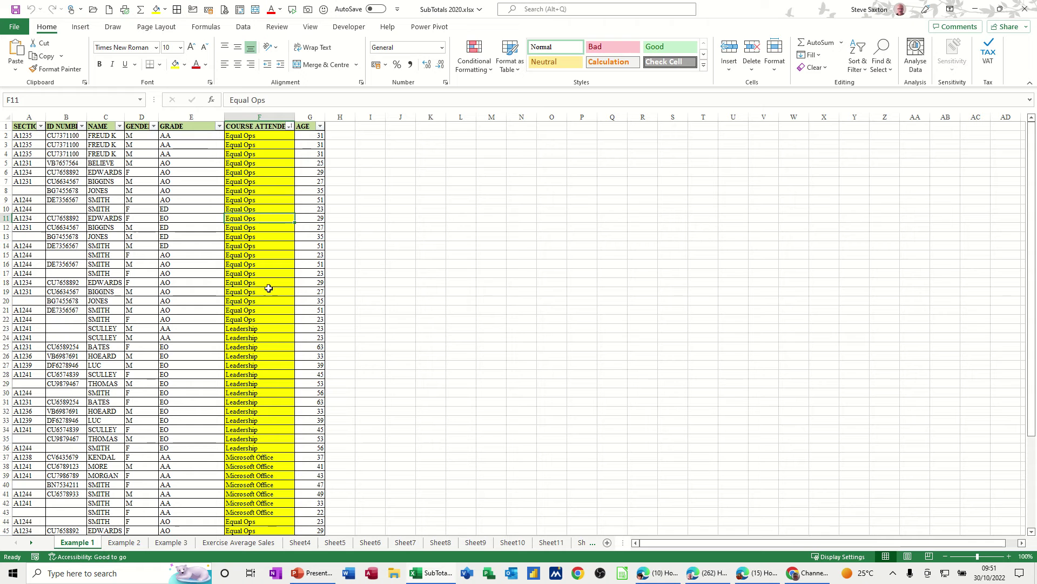
click(243, 27)
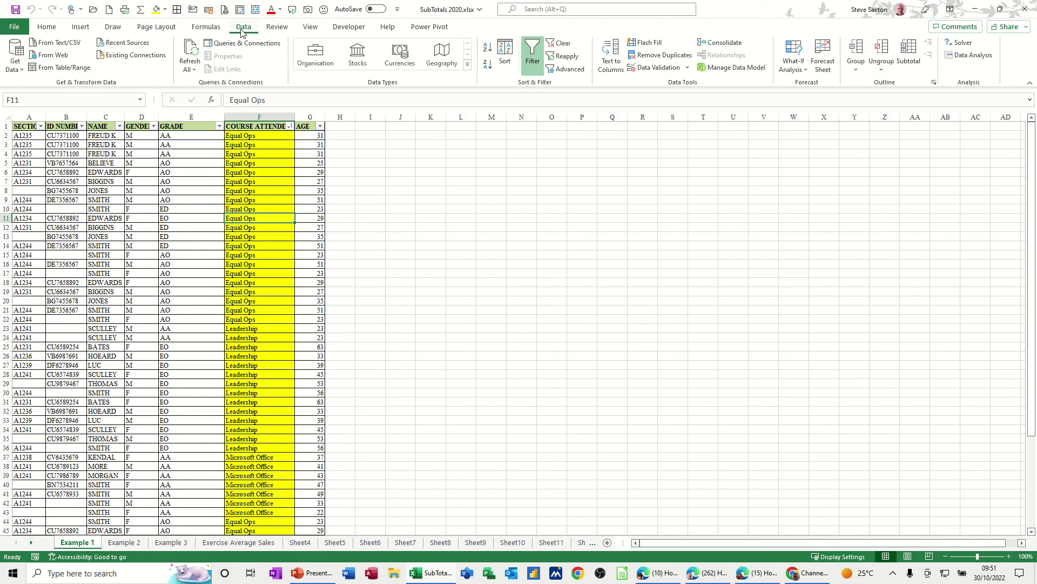
click(488, 47)
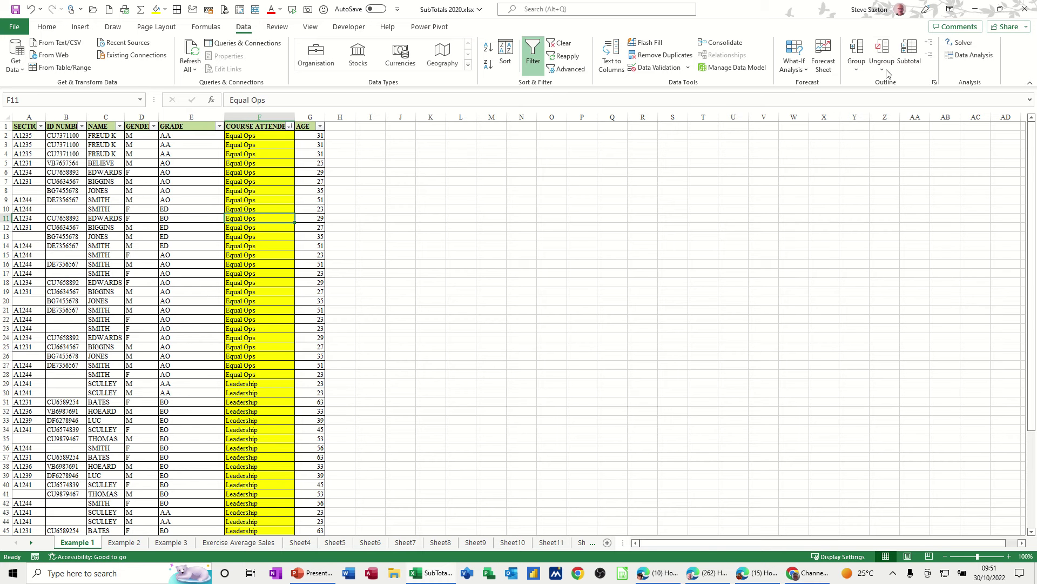
Add Count subtotals at each change in COURSE ATTENDED, subtotalling only that column instead of AGE
click(909, 54)
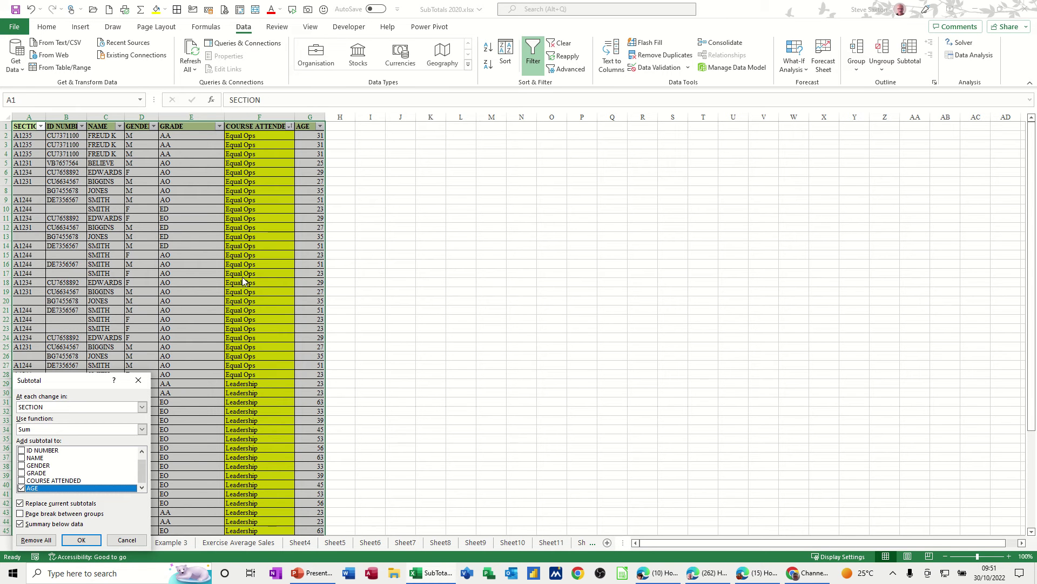
drag(72, 387, 448, 142)
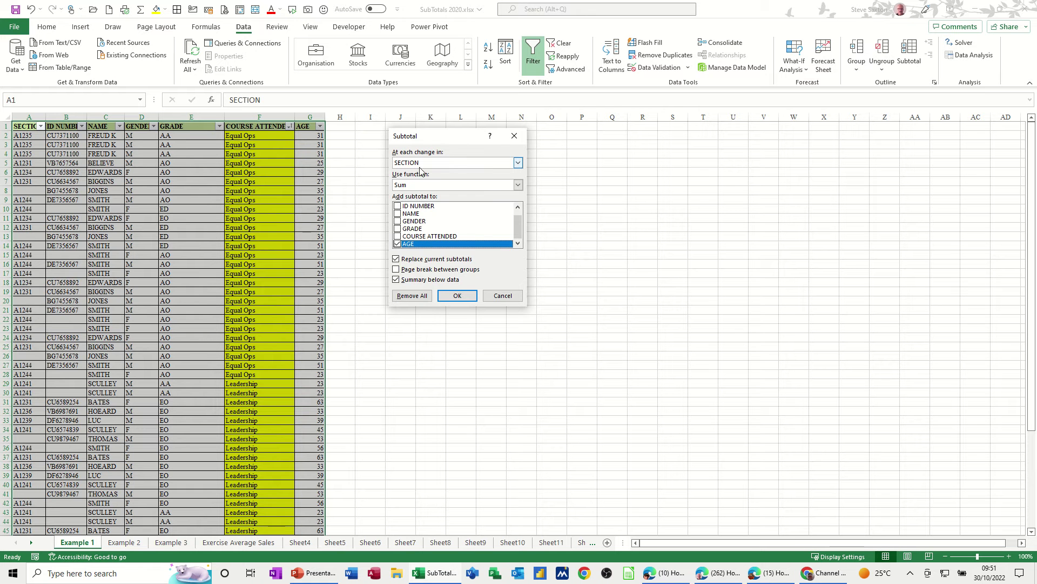
click(472, 164)
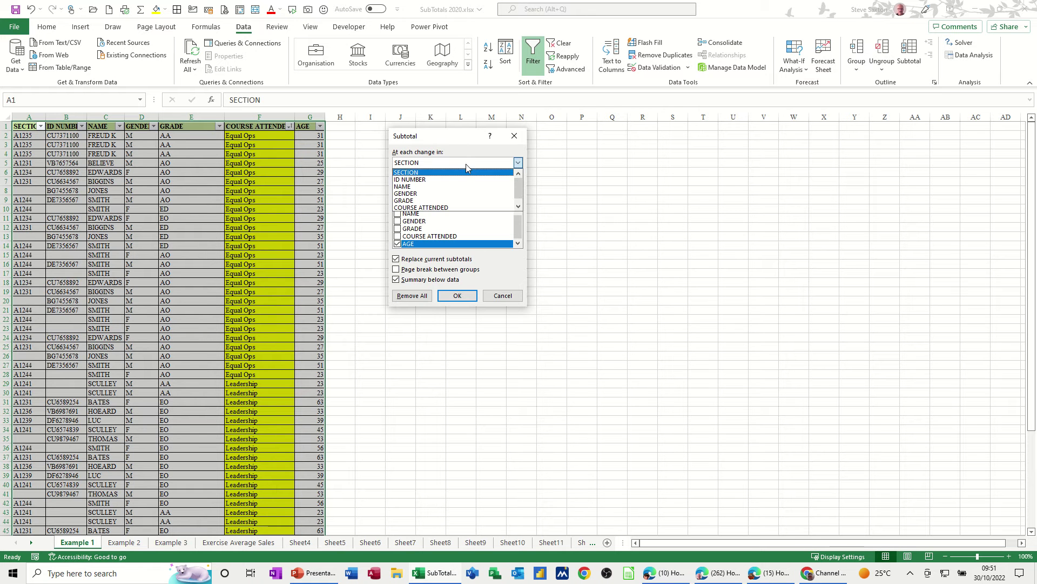
click(416, 208)
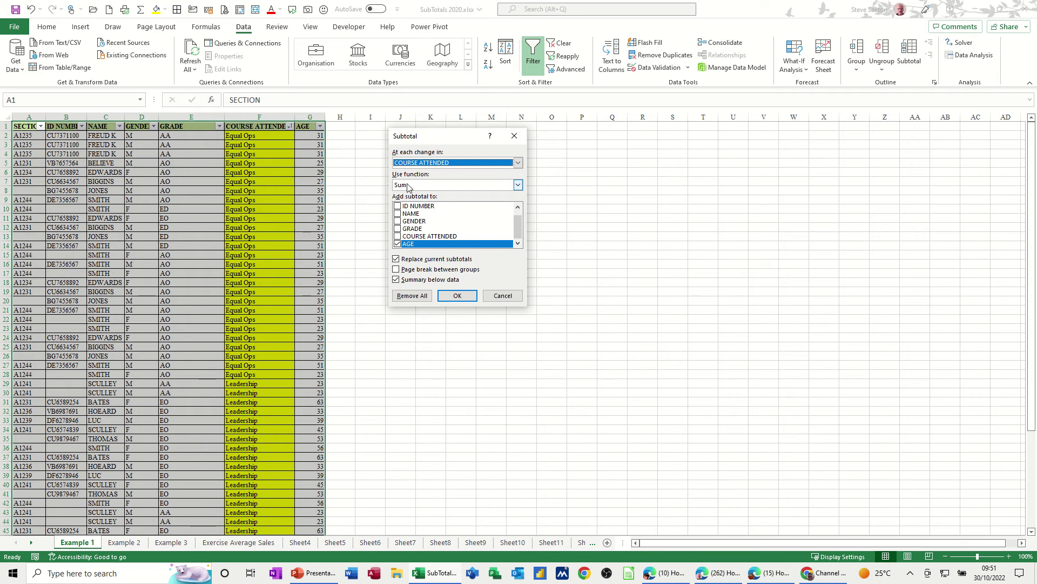
click(409, 186)
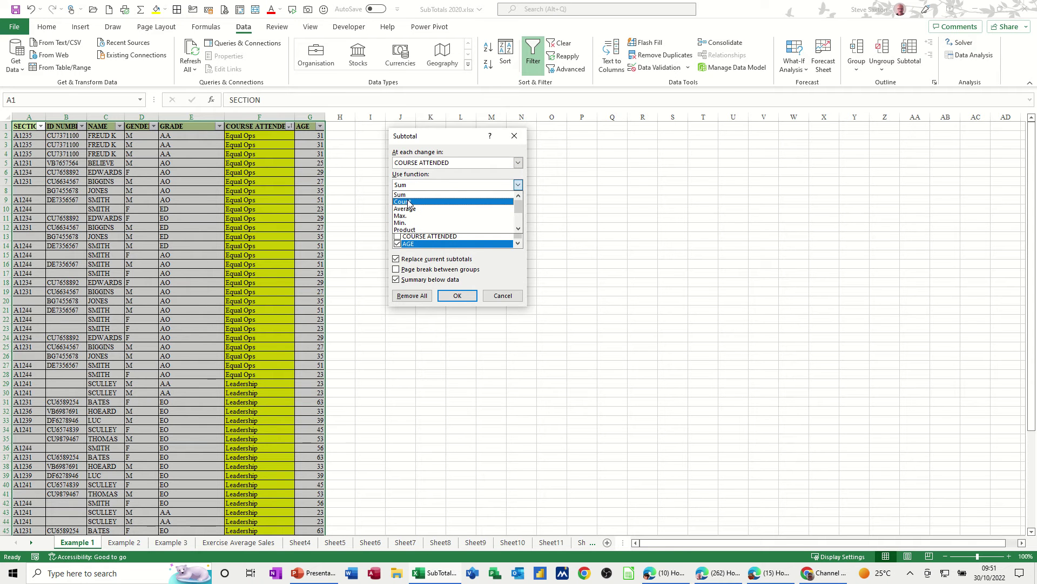
click(411, 203)
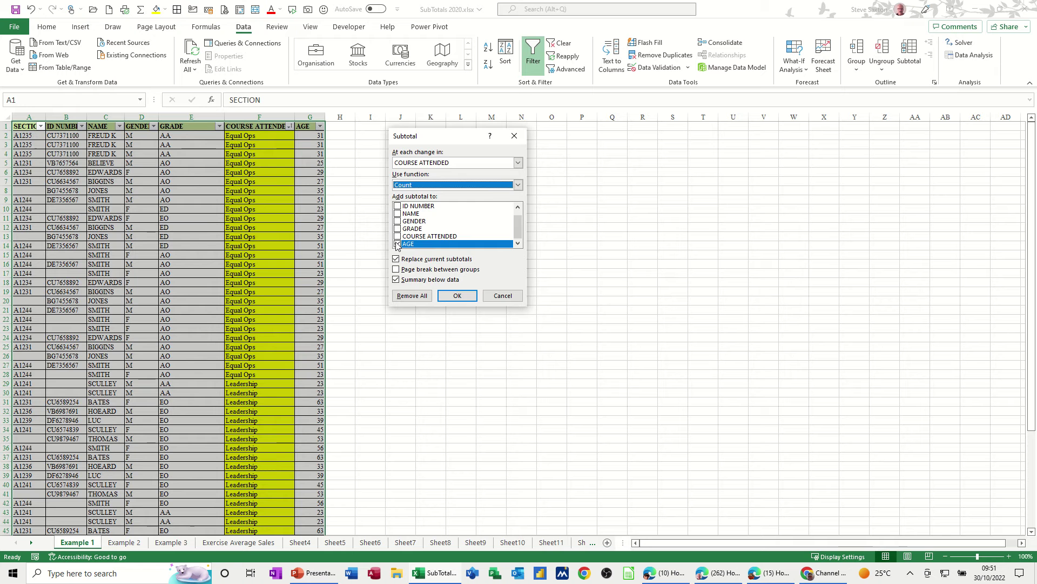
click(415, 243)
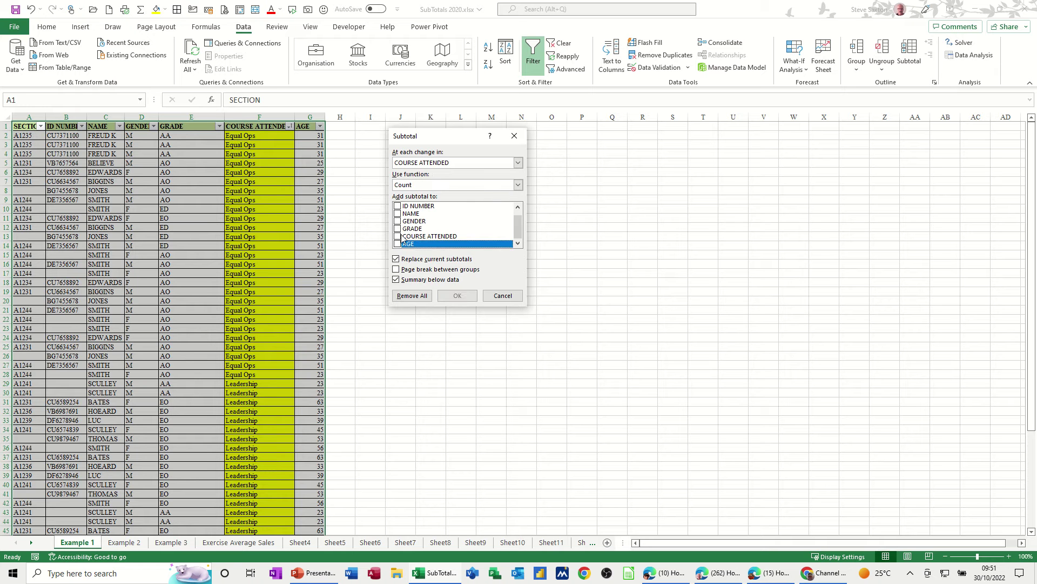
click(402, 236)
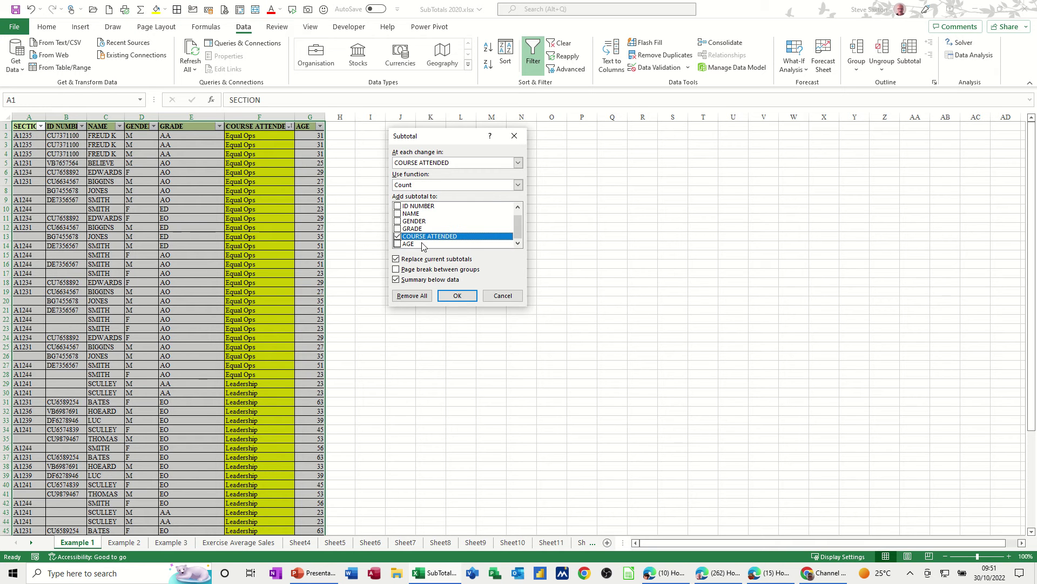
click(456, 297)
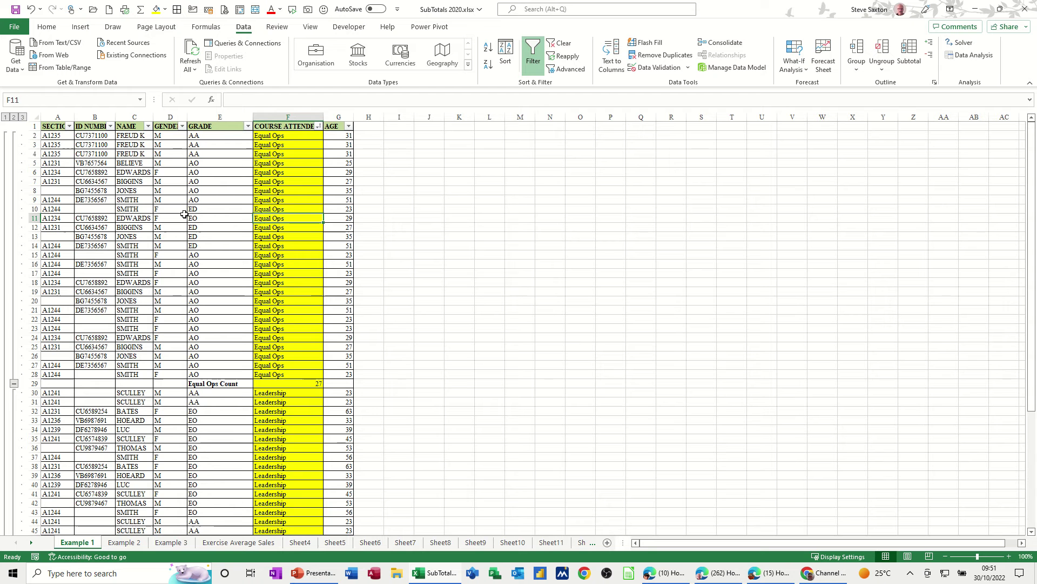
click(13, 117)
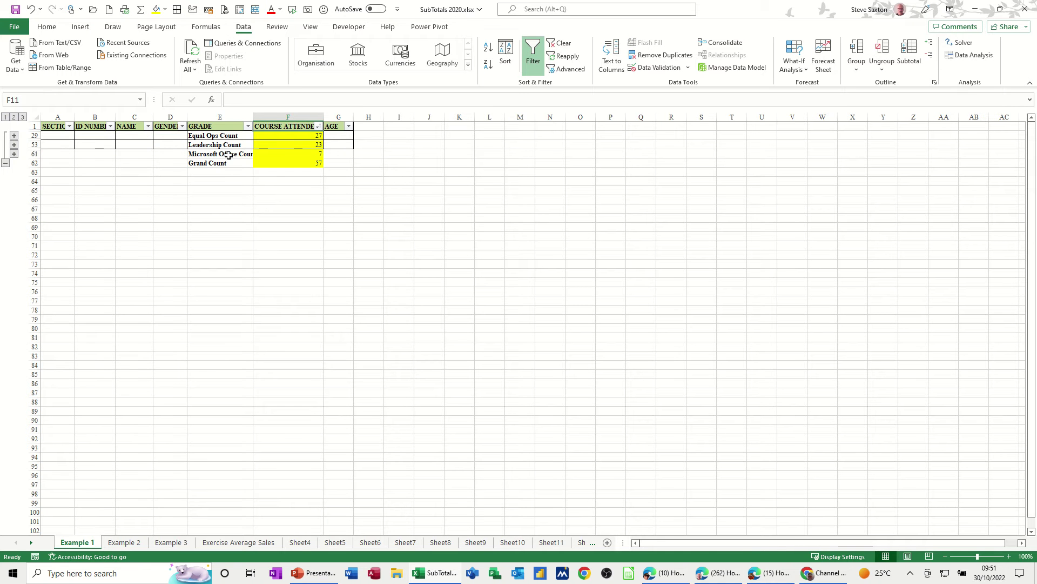
click(6, 118)
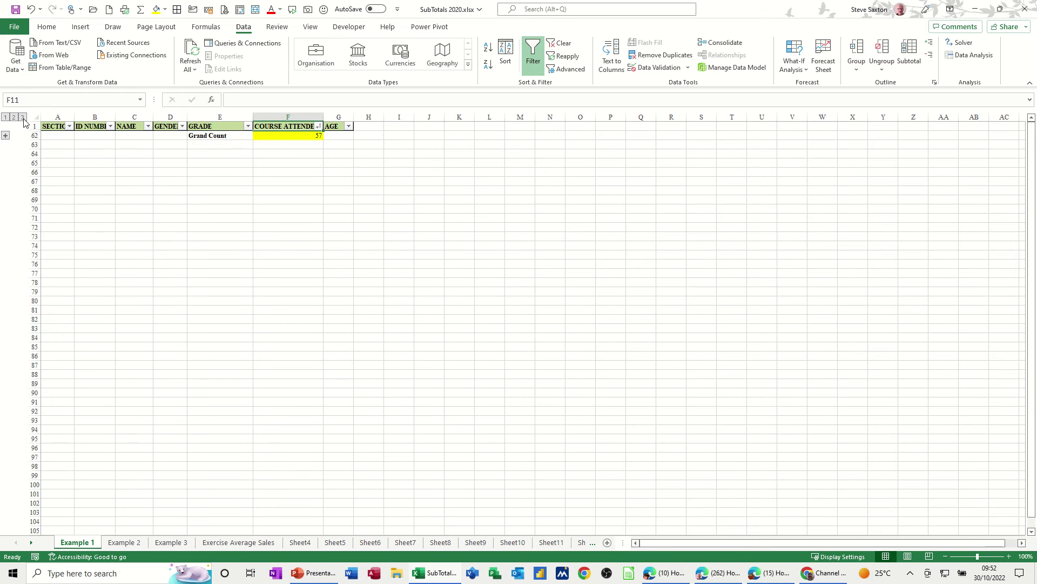
click(23, 117)
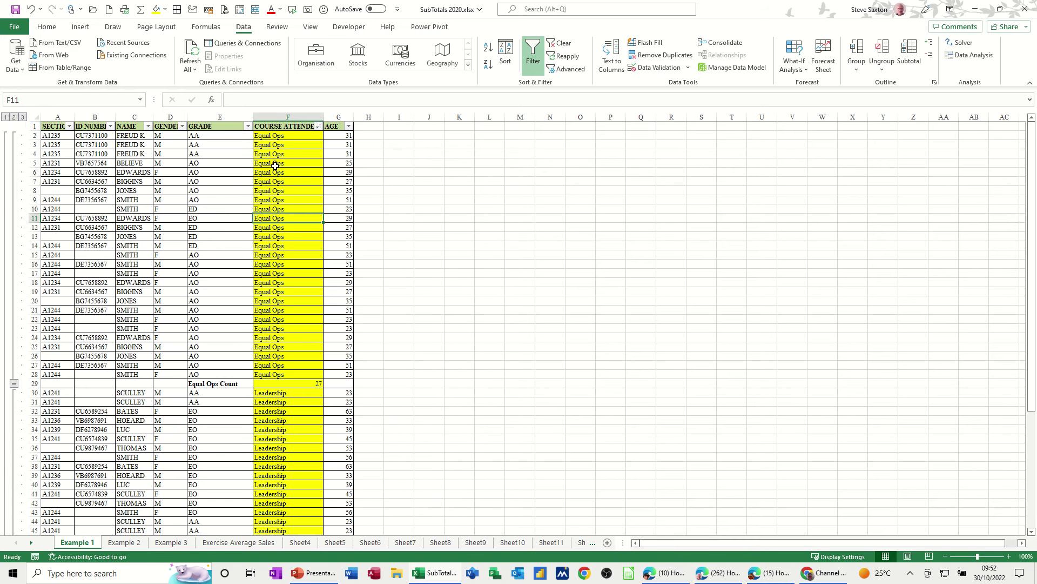
click(14, 383)
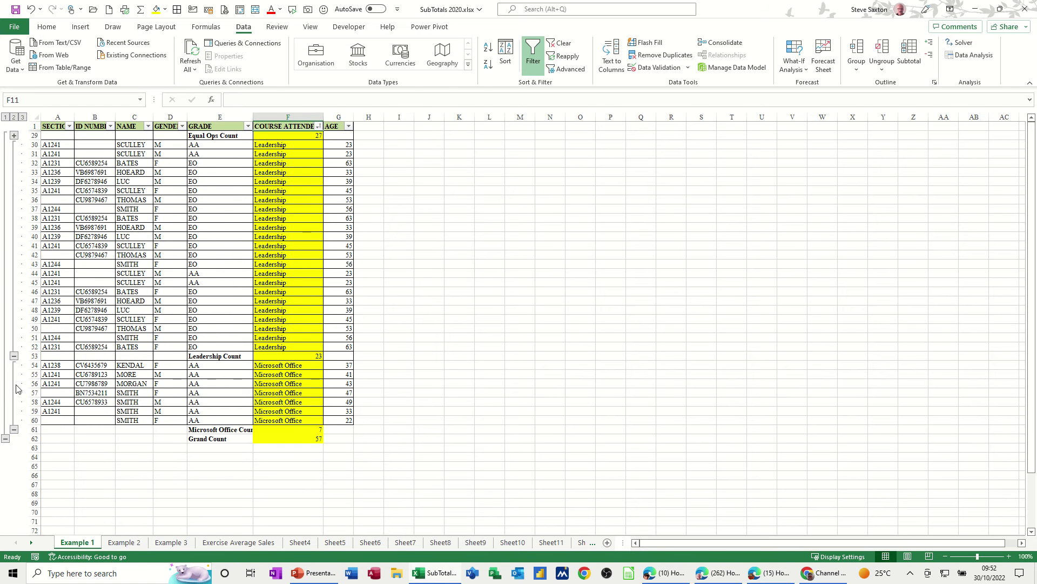
click(14, 356)
click(14, 218)
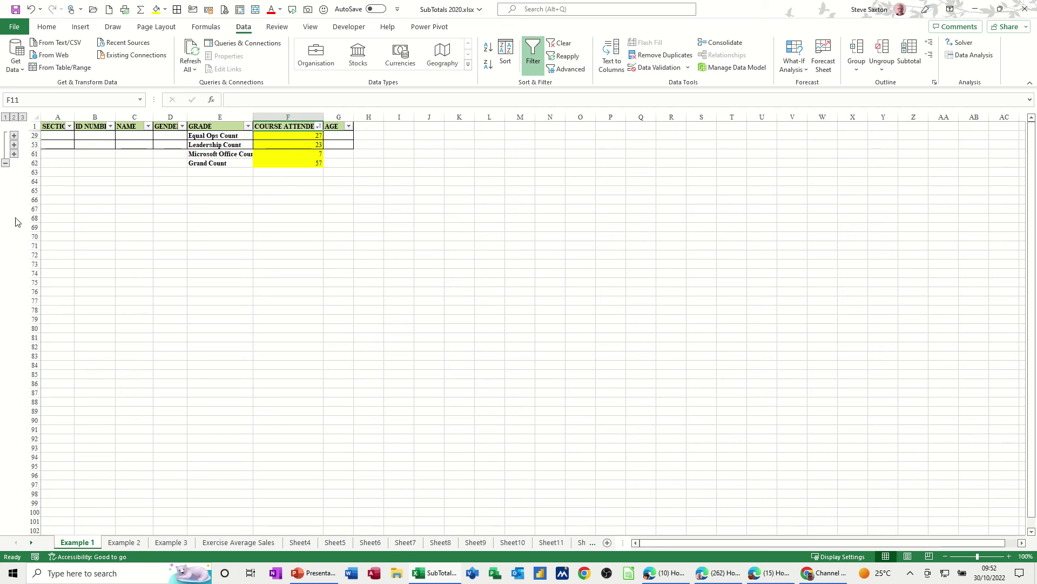
click(14, 145)
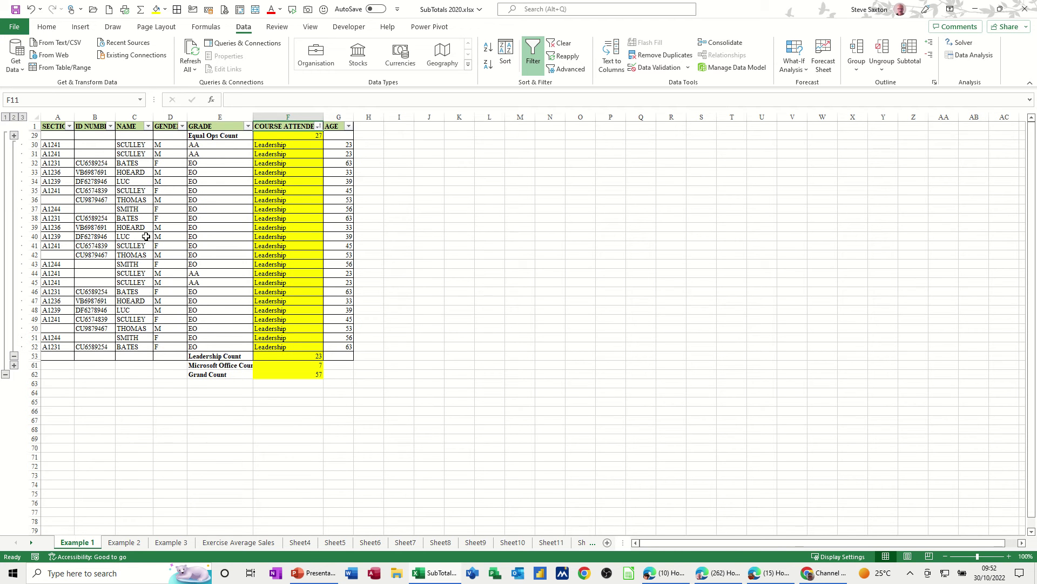
click(23, 117)
click(293, 234)
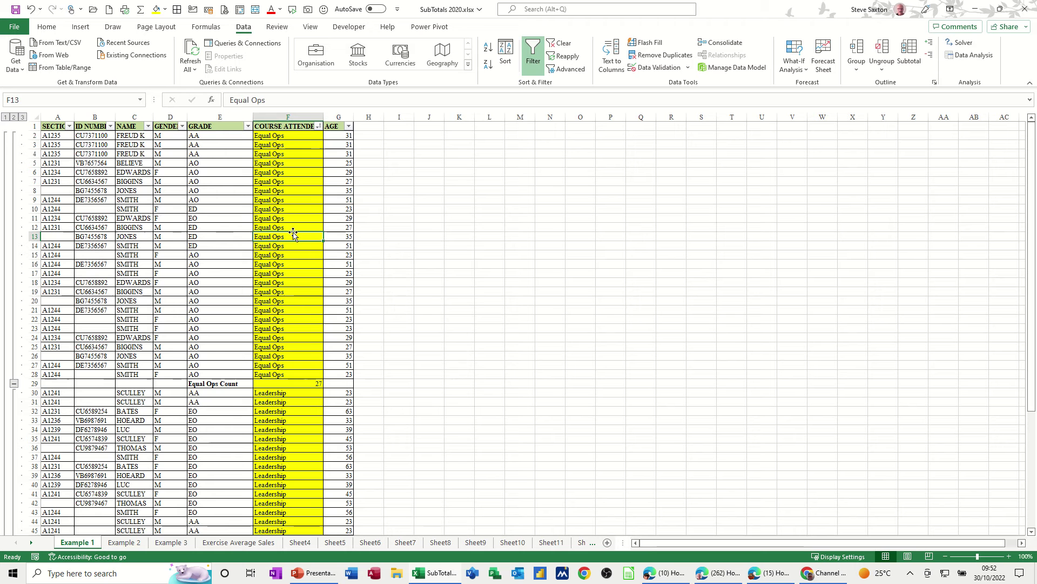
click(318, 126)
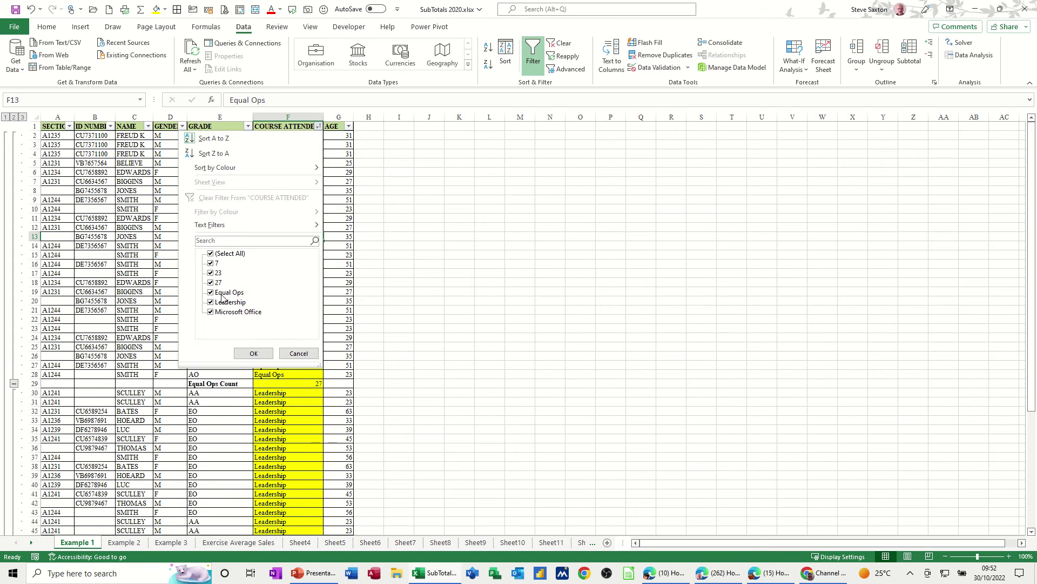
click(211, 253)
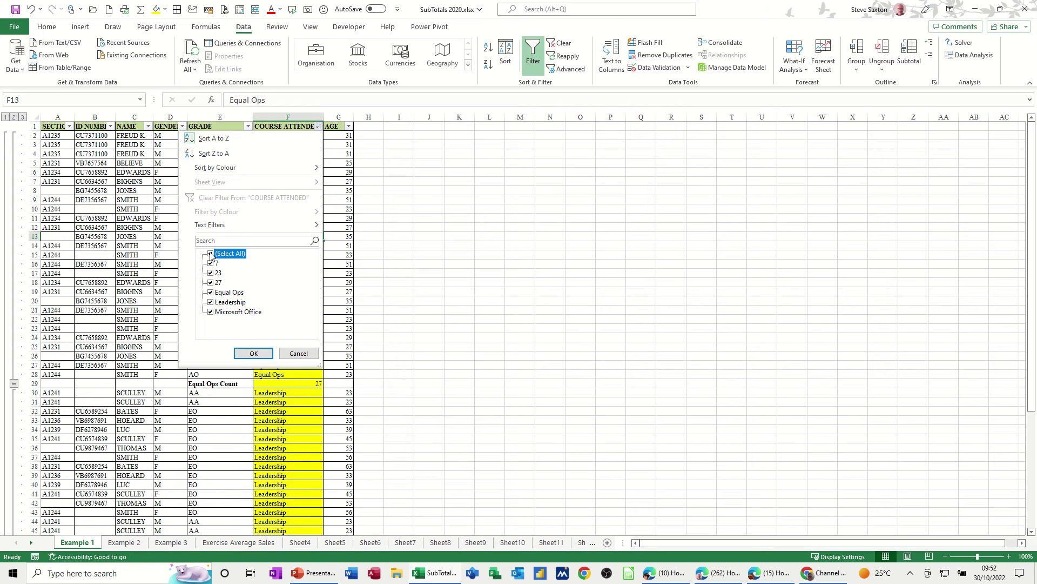
click(210, 292)
click(254, 354)
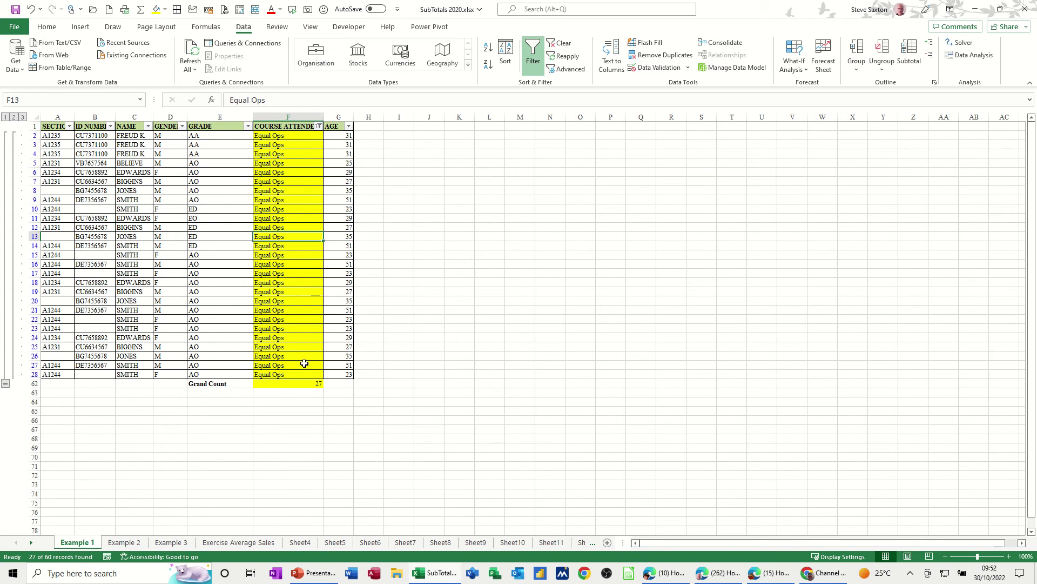
click(320, 126)
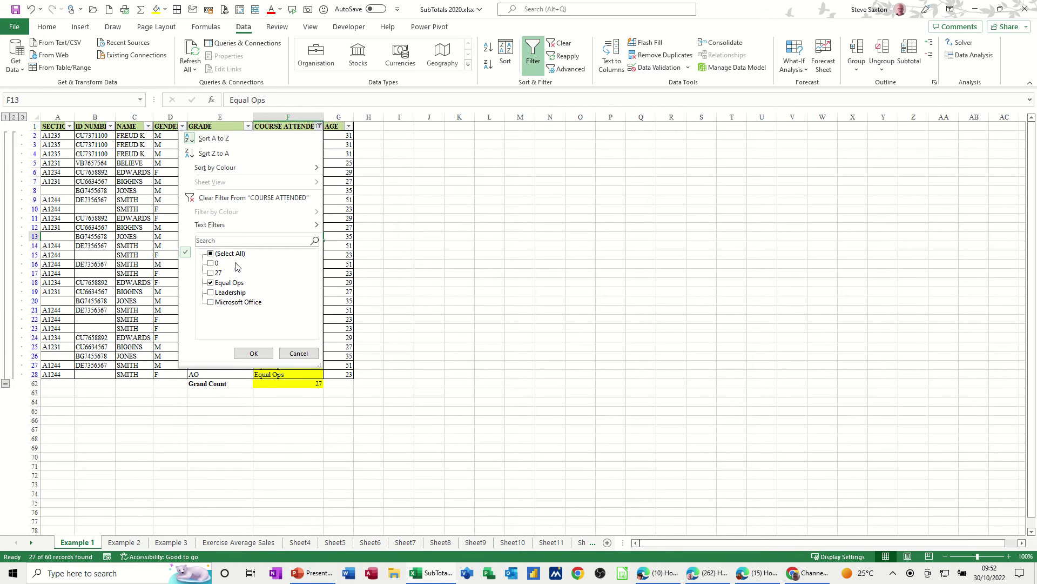
click(211, 292)
click(210, 282)
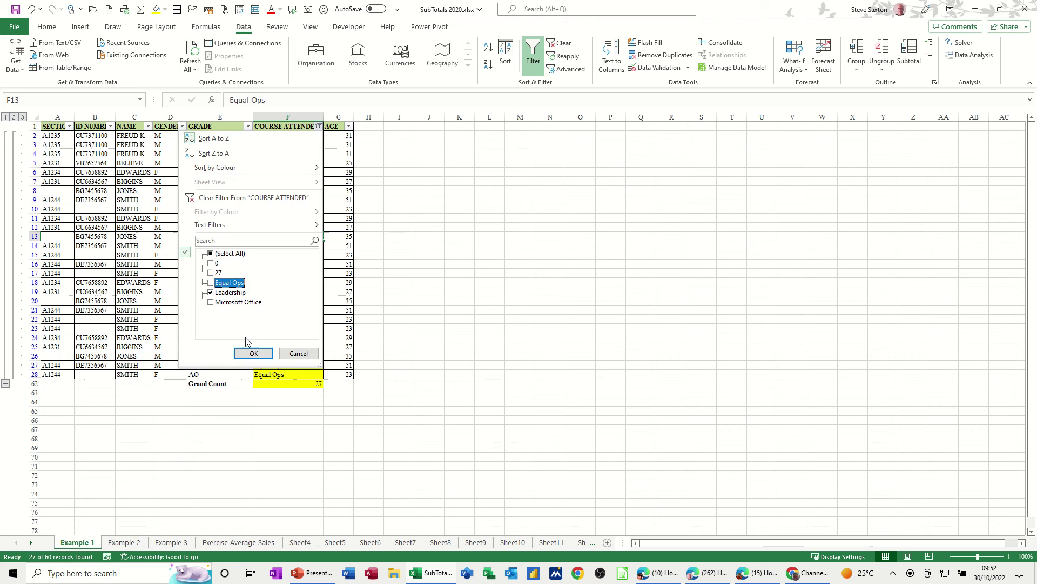
click(254, 353)
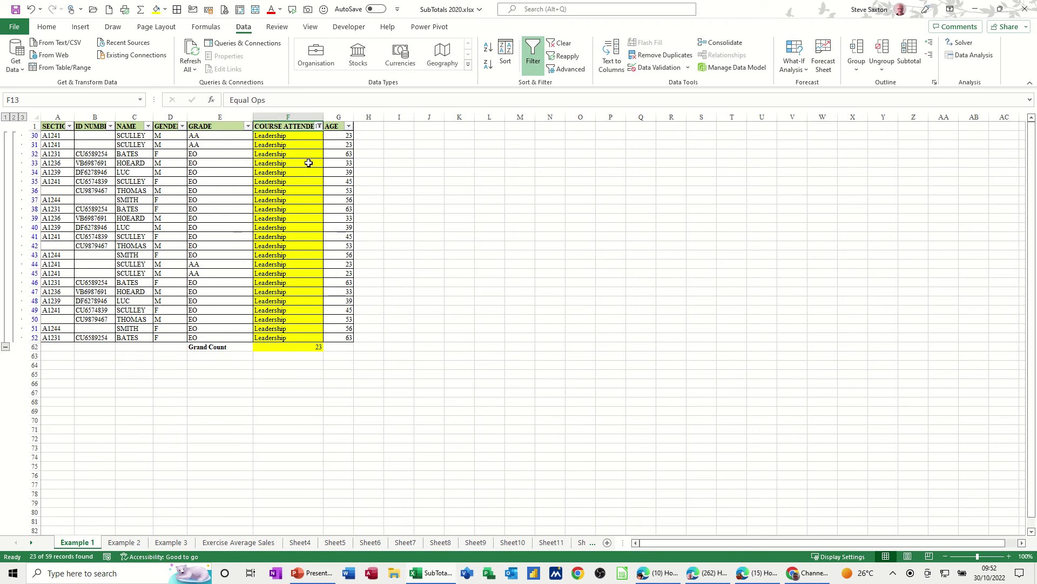
click(318, 126)
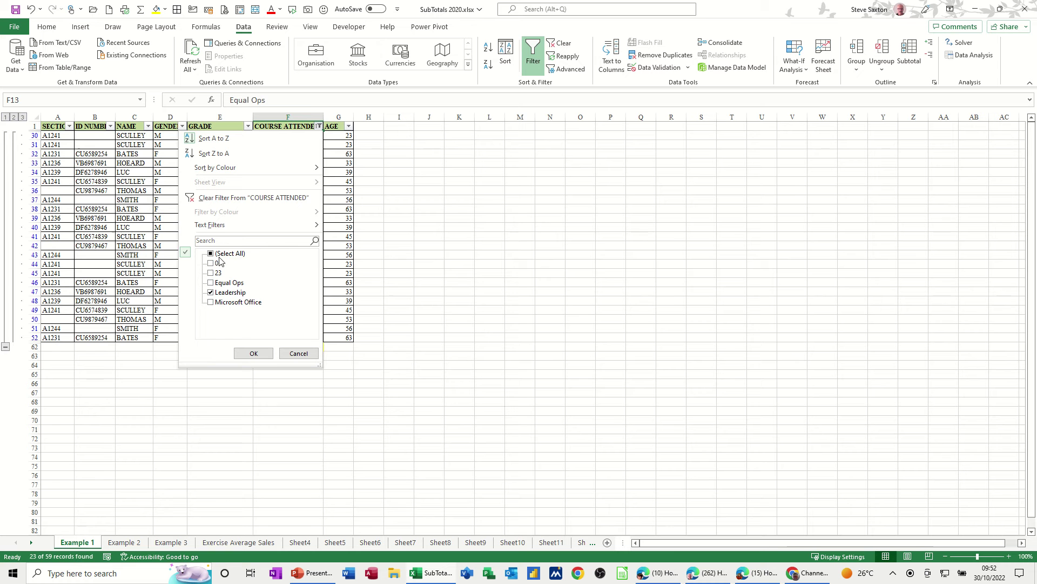
click(254, 353)
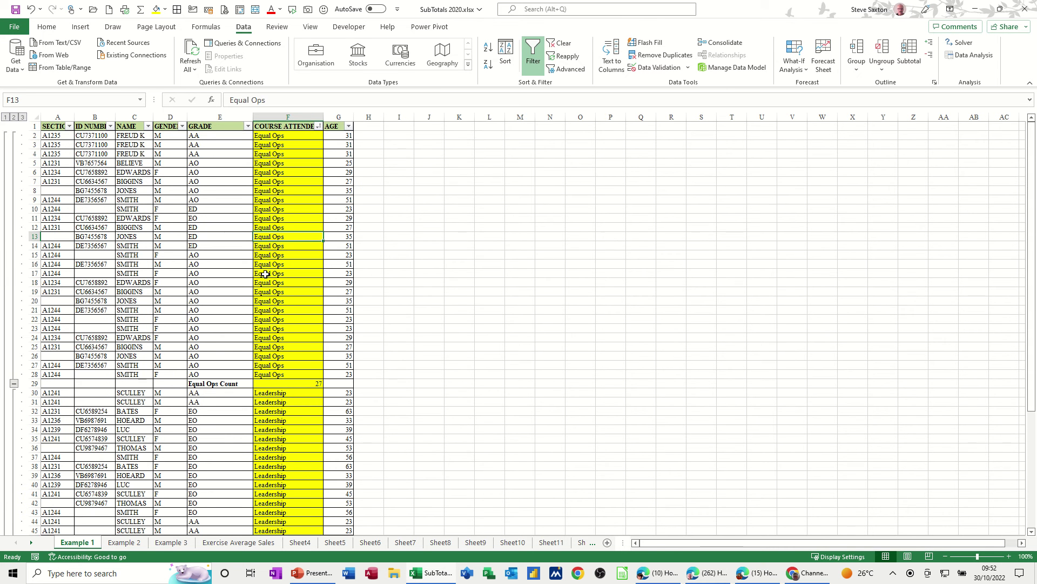
Use Remove All in the Subtotal dialog to clear the course count rows and outline
scroll(269, 282, down, 8)
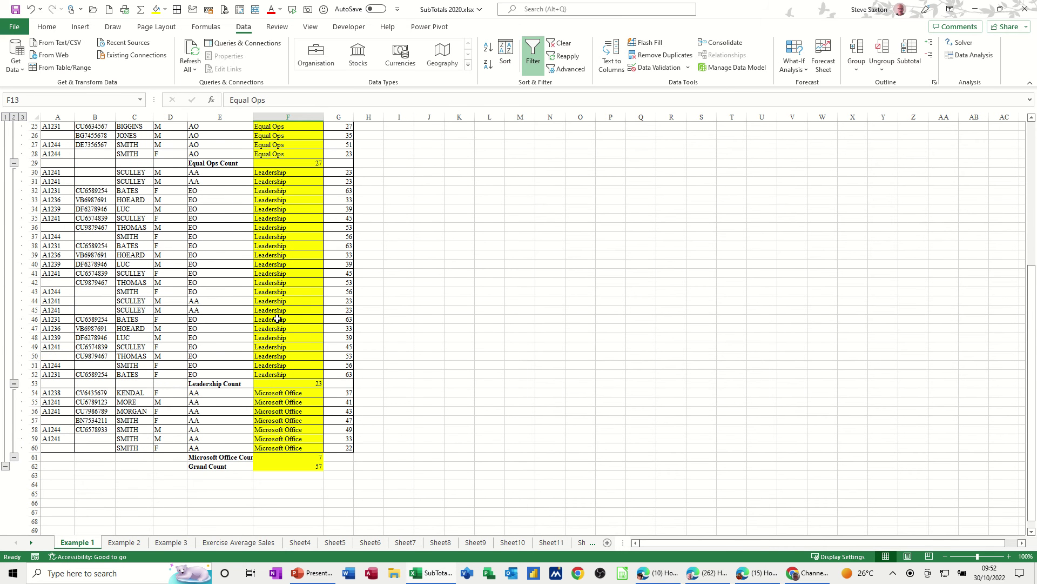
scroll(244, 272, up, 1)
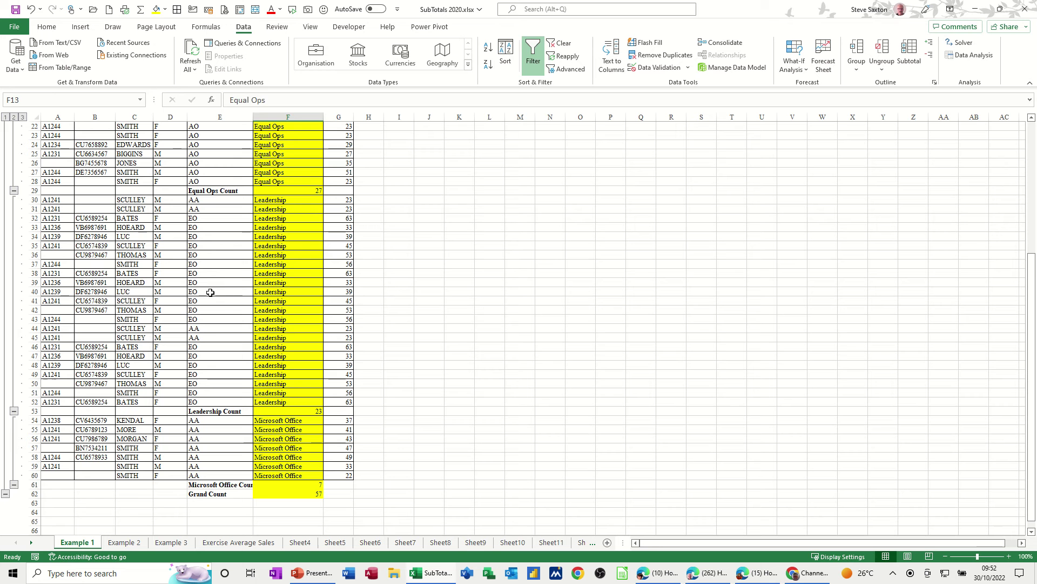
click(135, 291)
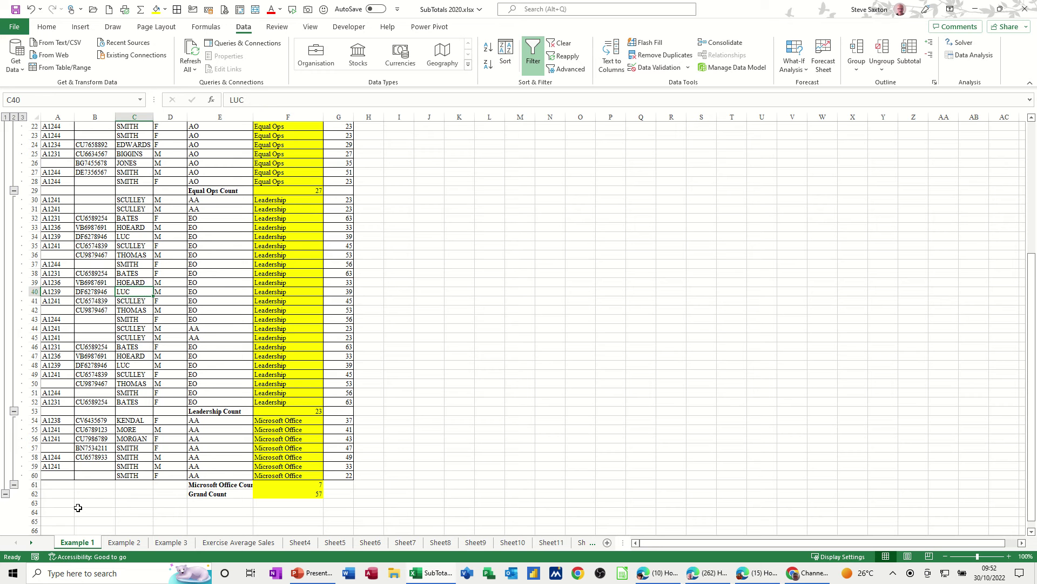
click(281, 319)
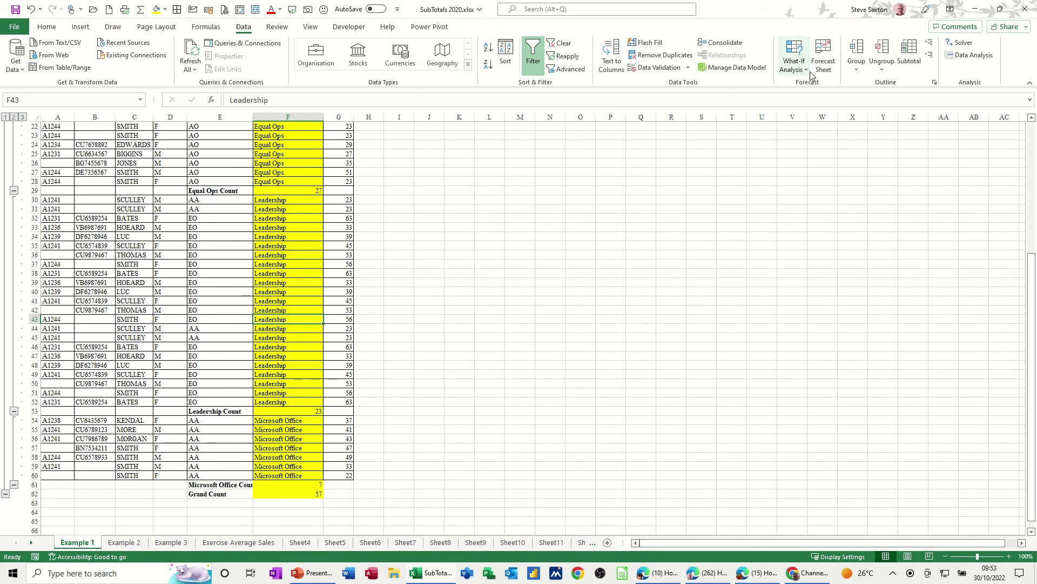
click(908, 52)
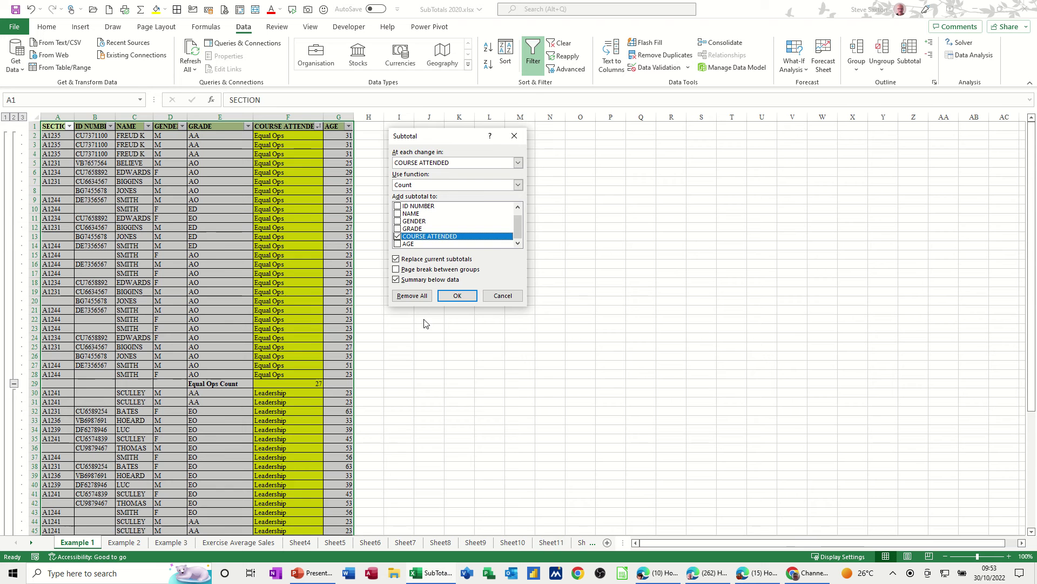
click(413, 295)
scroll(221, 308, down, 6)
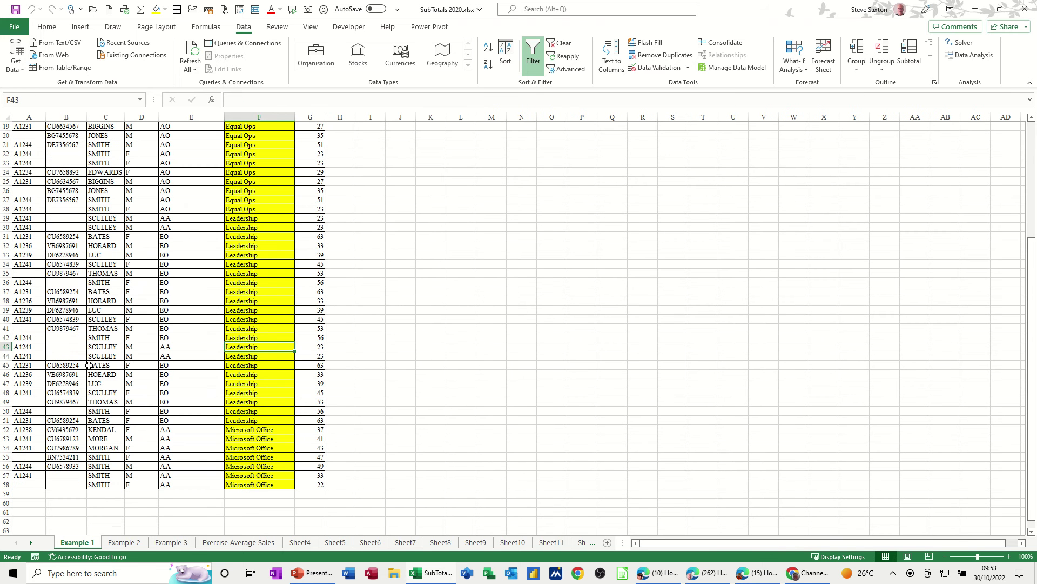
Copy rows 34–58 into row 59 onward, then re-sort the table A to Z by course
drag(16, 263, 311, 484)
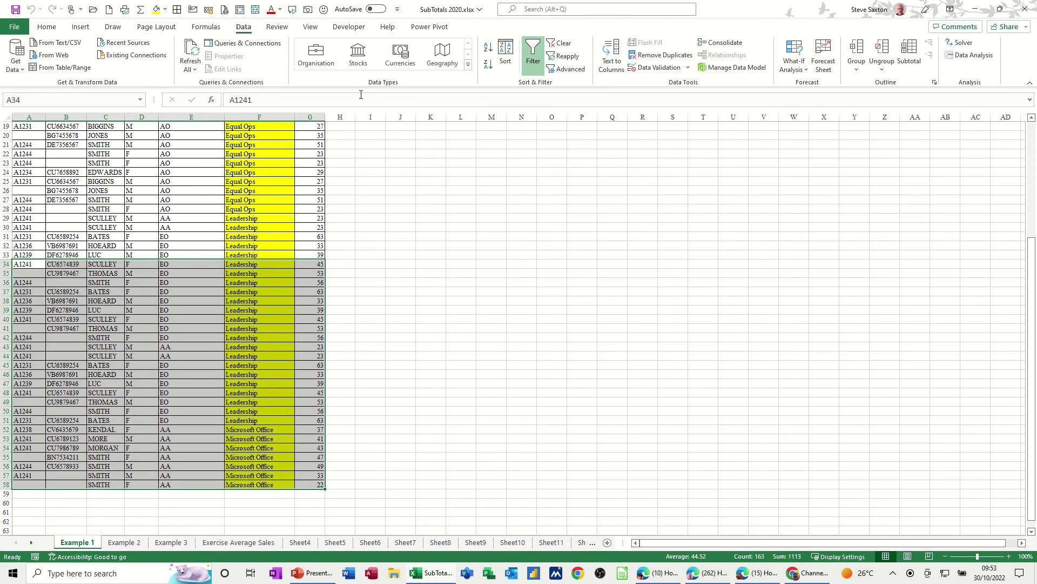
key(ctrl+c)
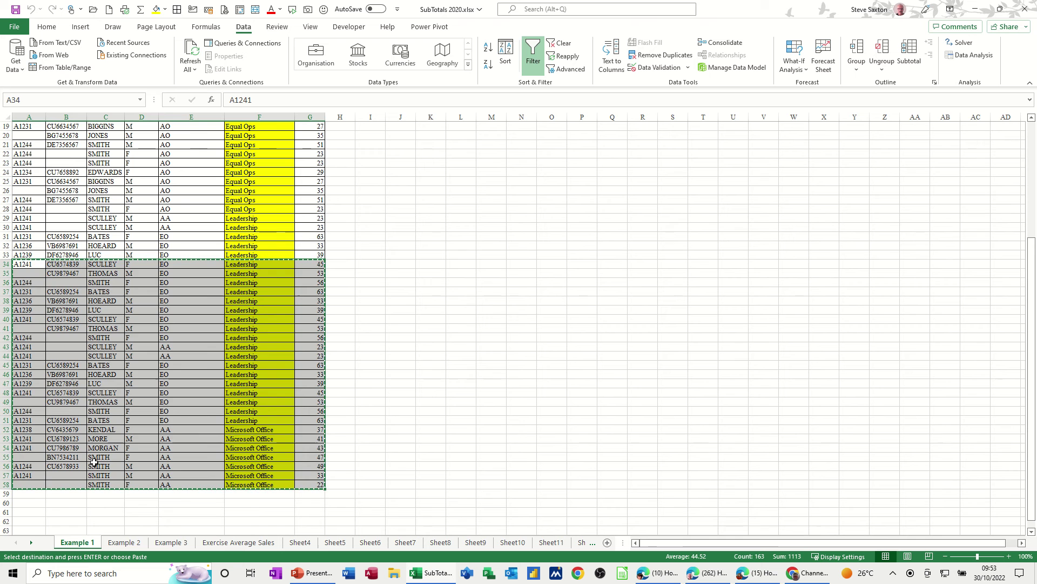
click(31, 493)
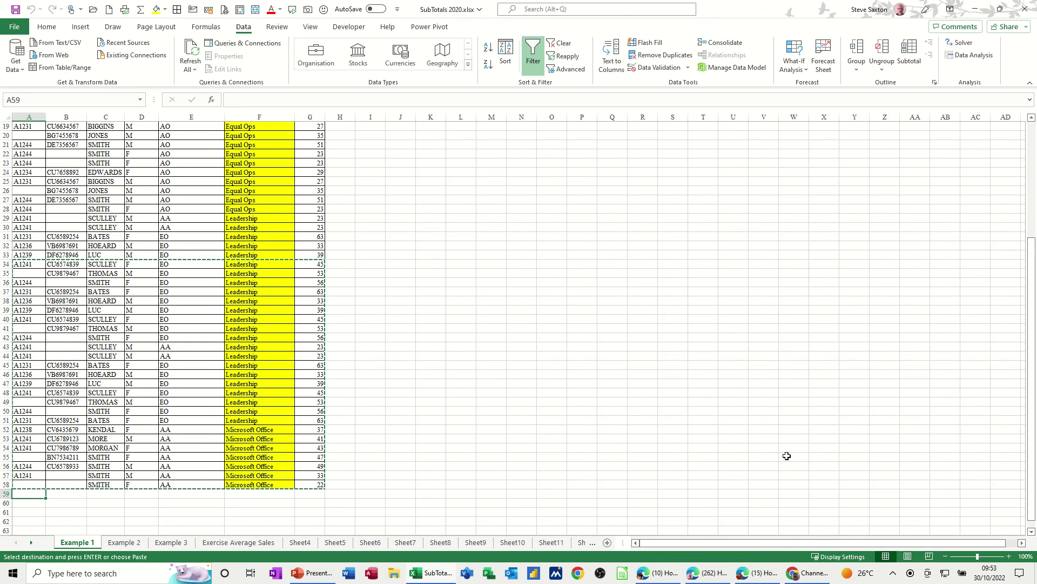
key(ctrl+v)
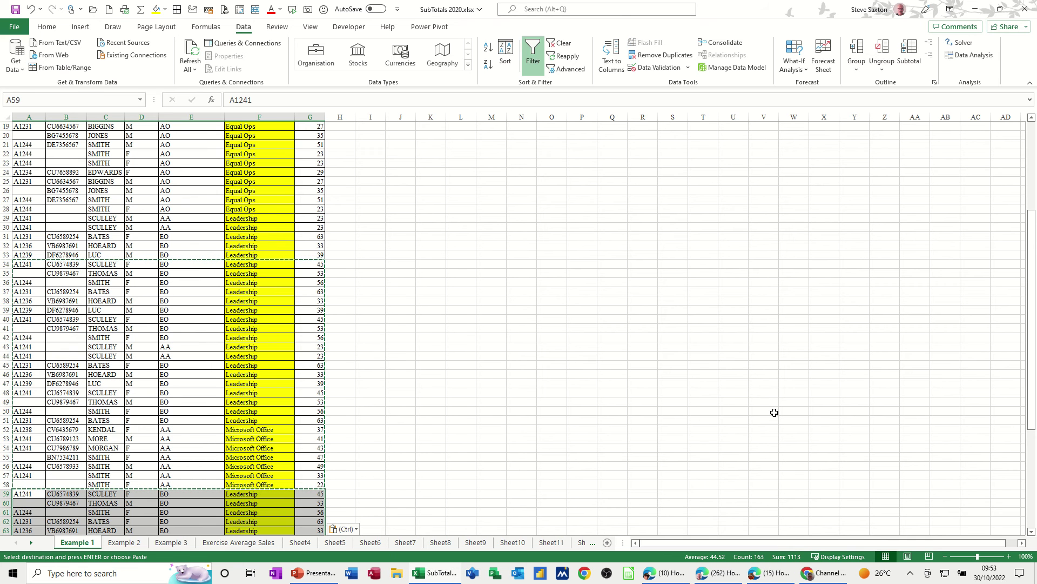
click(242, 338)
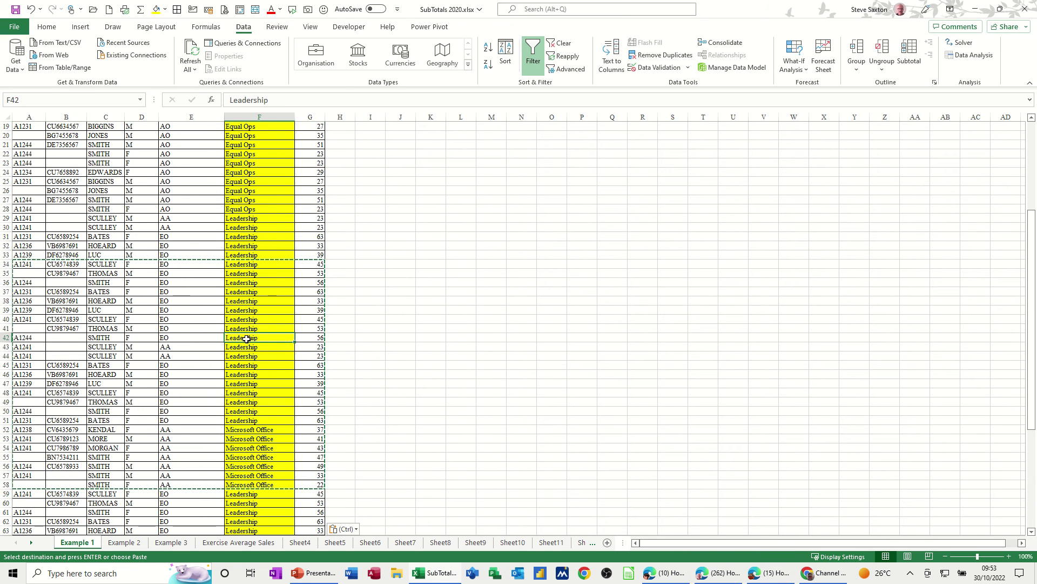
click(488, 47)
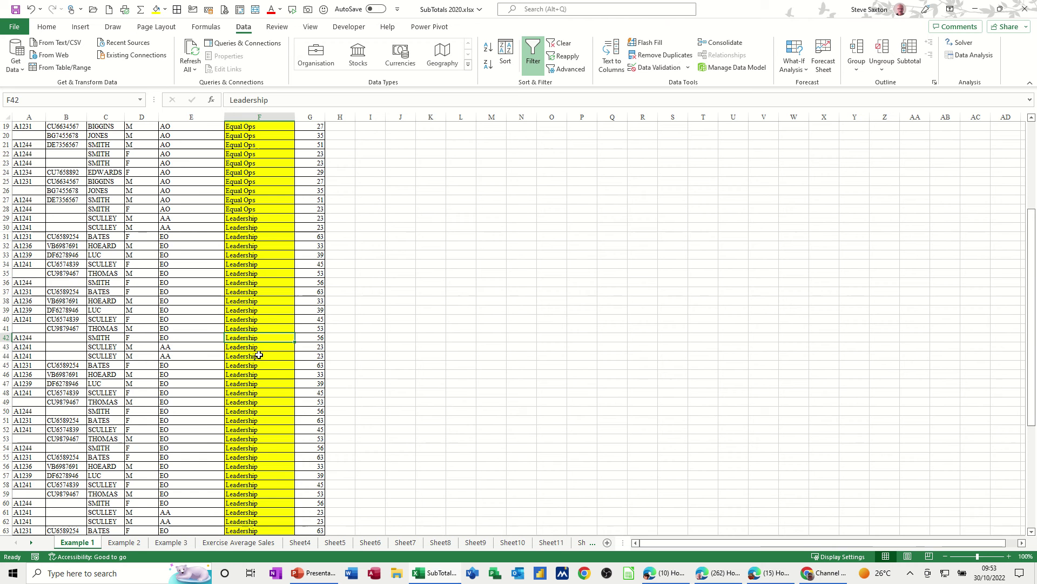
Reapply Count subtotals by course, collapse to outline level 2, and check the Grand Count of 82
click(914, 56)
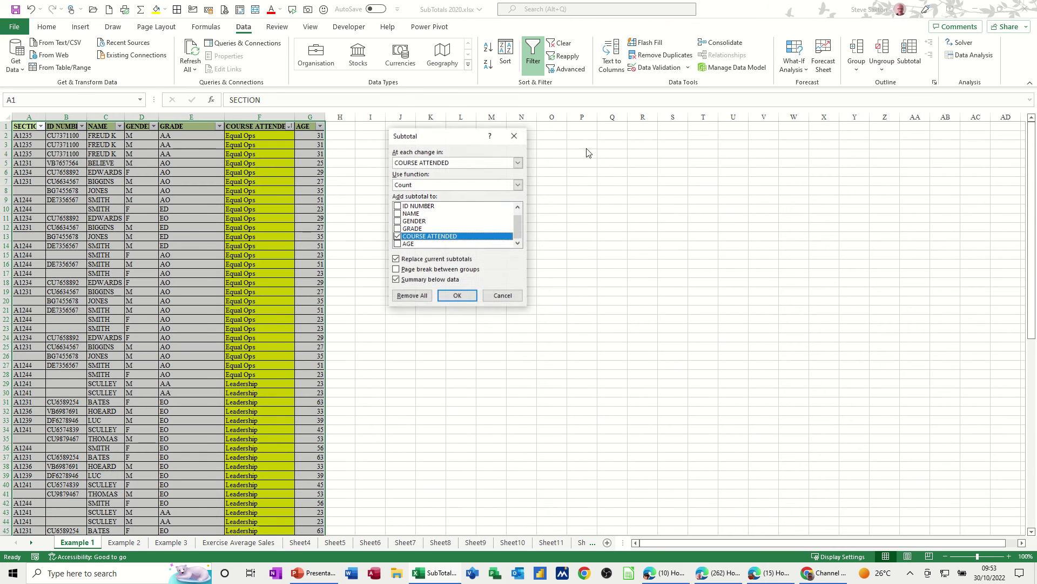
key(Return)
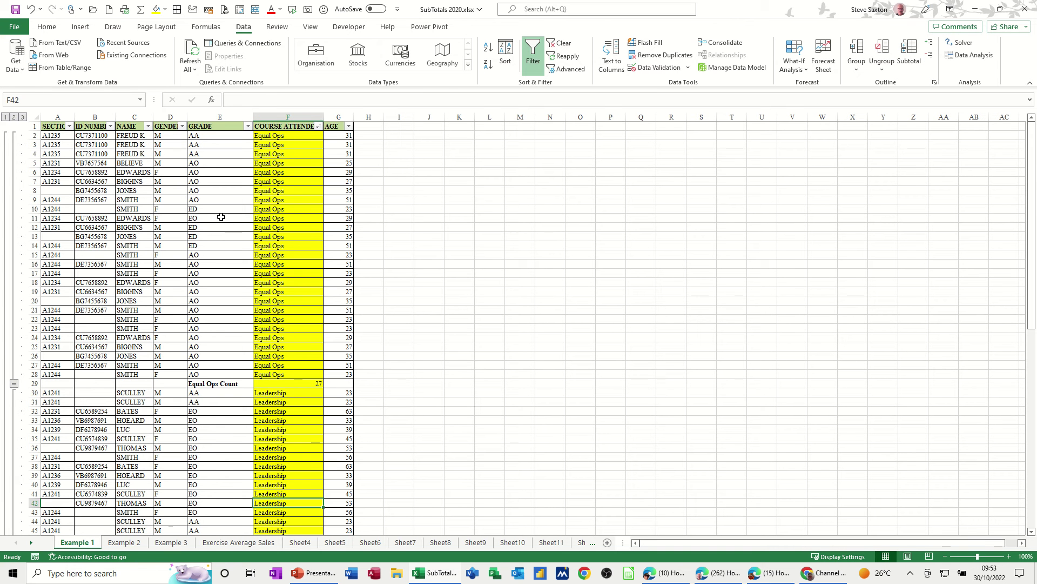
click(14, 117)
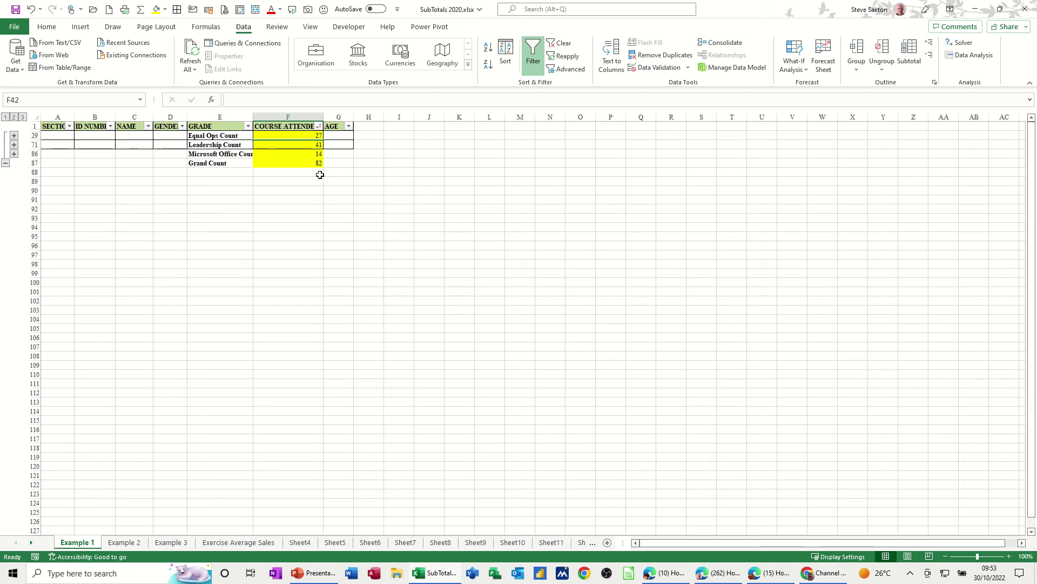
click(295, 164)
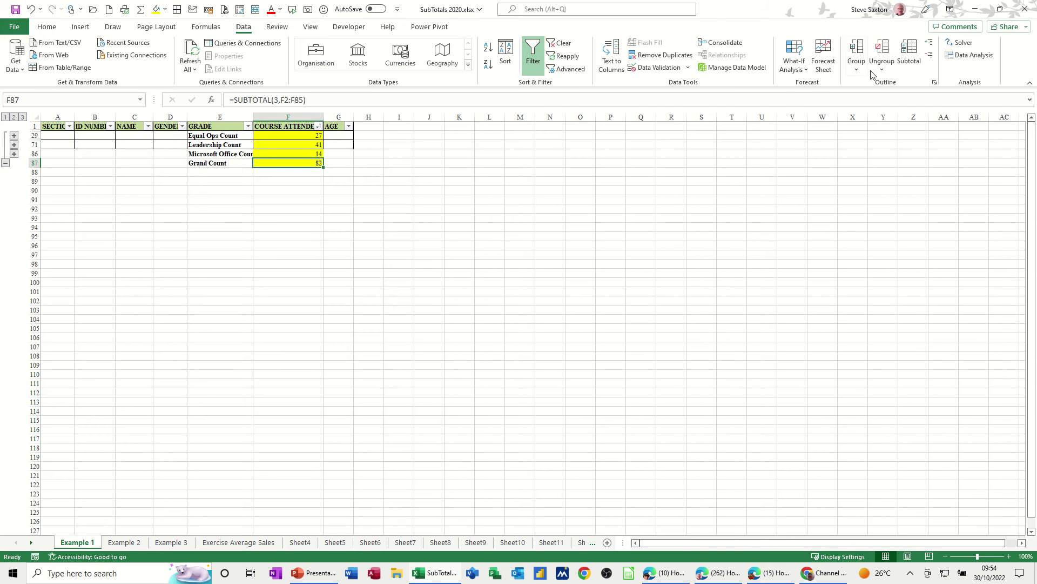
Remove all subtotals again so every plain course record is shown
click(910, 60)
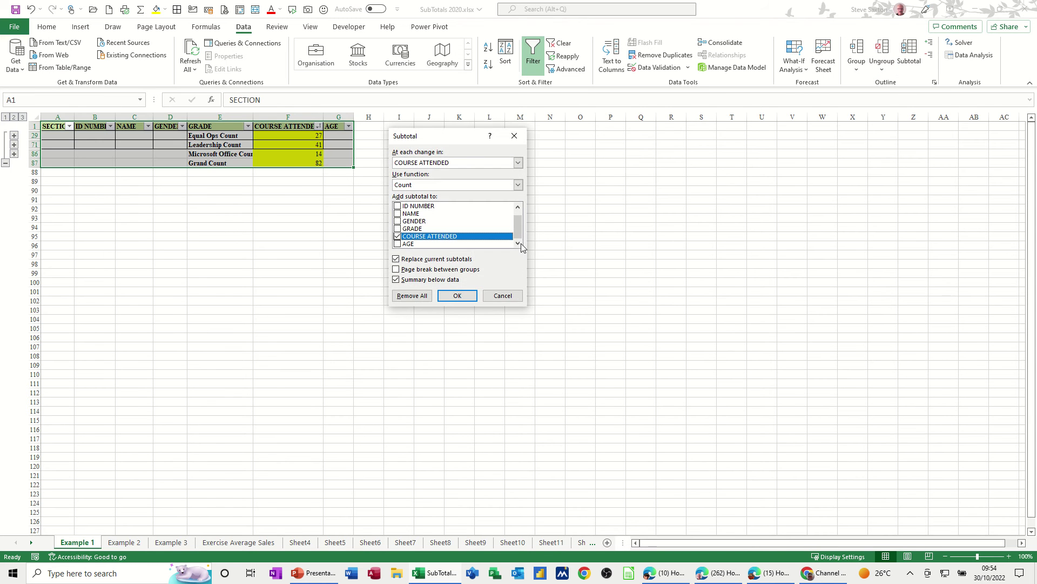
click(412, 295)
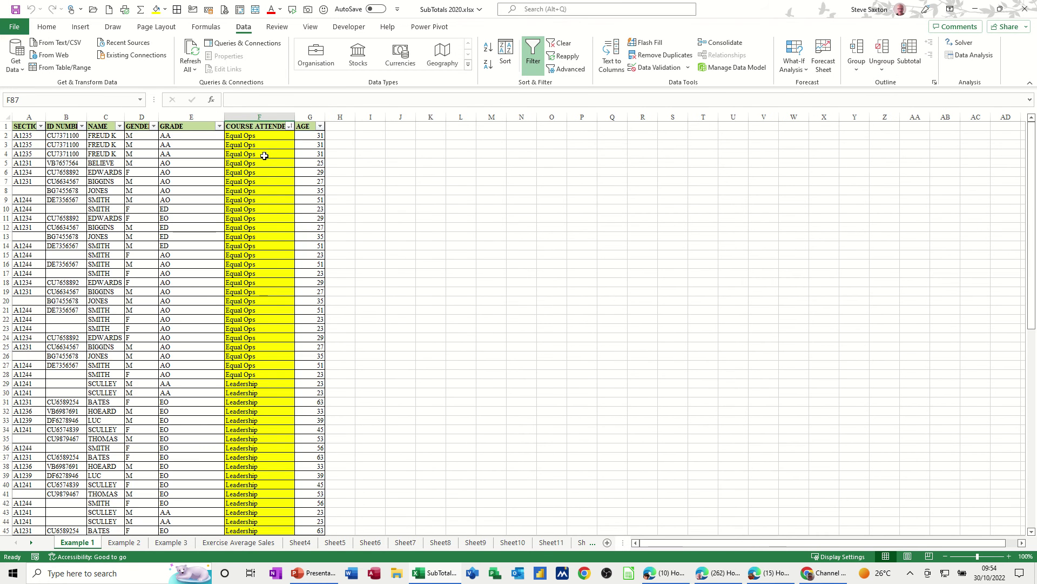
click(259, 115)
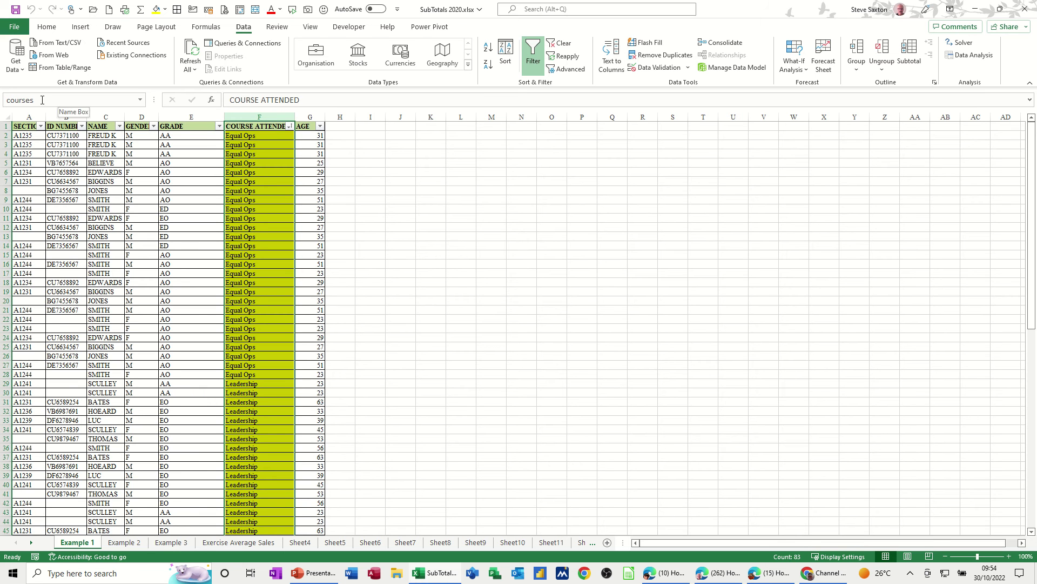
click(382, 146)
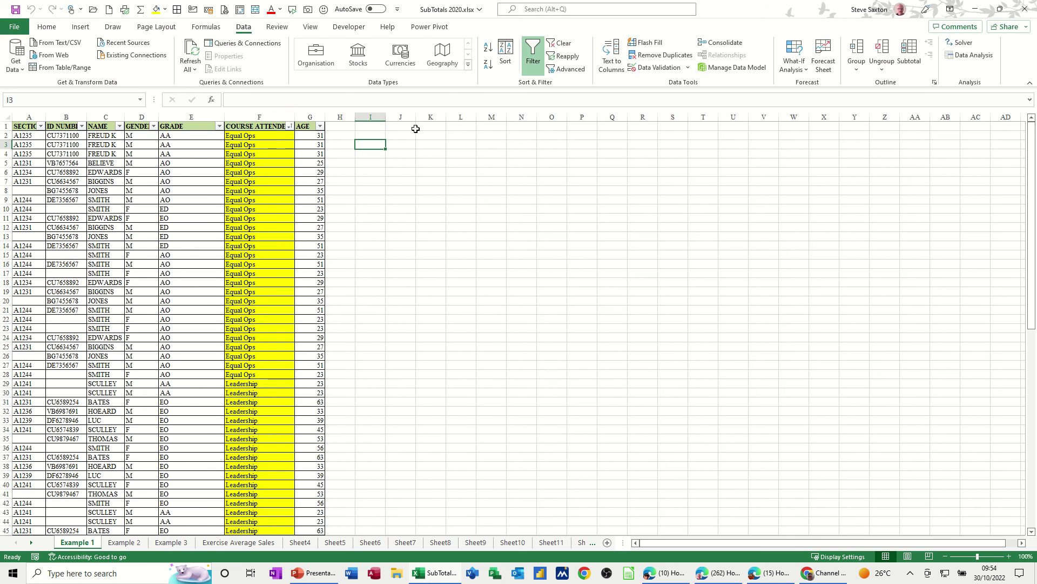
Copy Equal Ops, Leadership and Microsoft Office into I1, J1 and K1, and autofit columns I–K
click(262, 135)
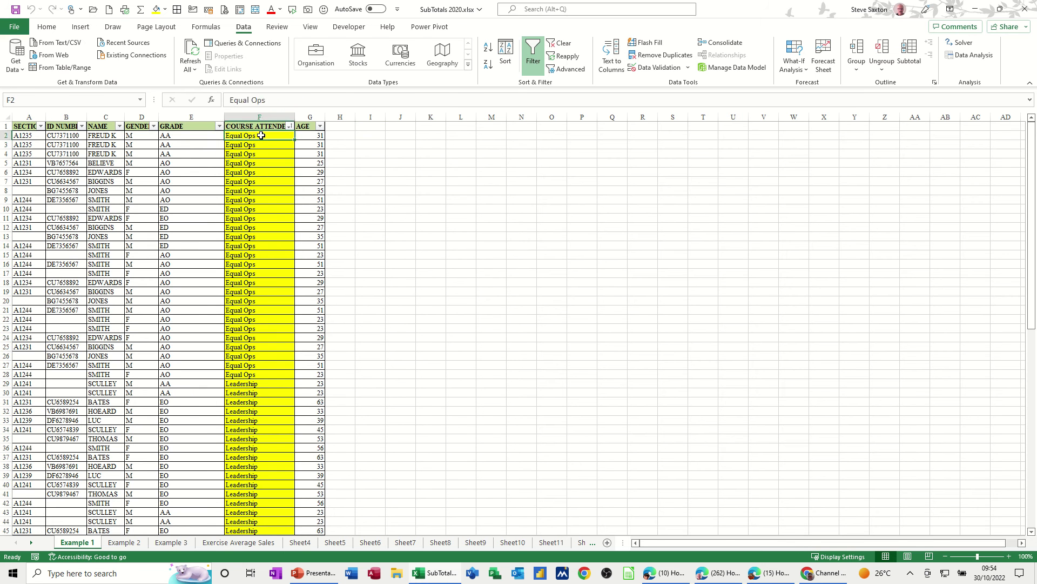
drag(268, 140, 379, 135)
key(ctrl)
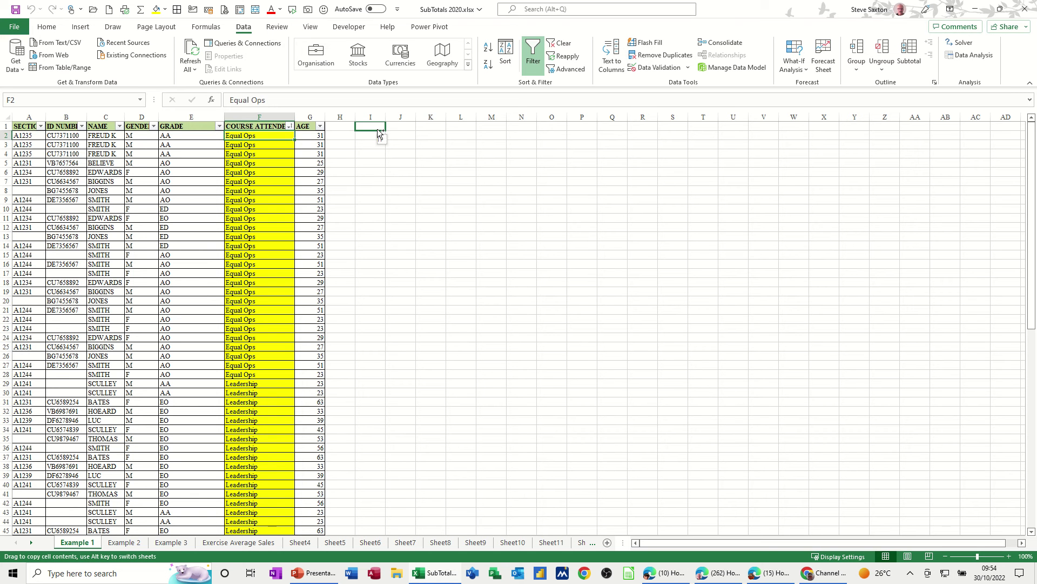
drag(379, 135, 379, 136)
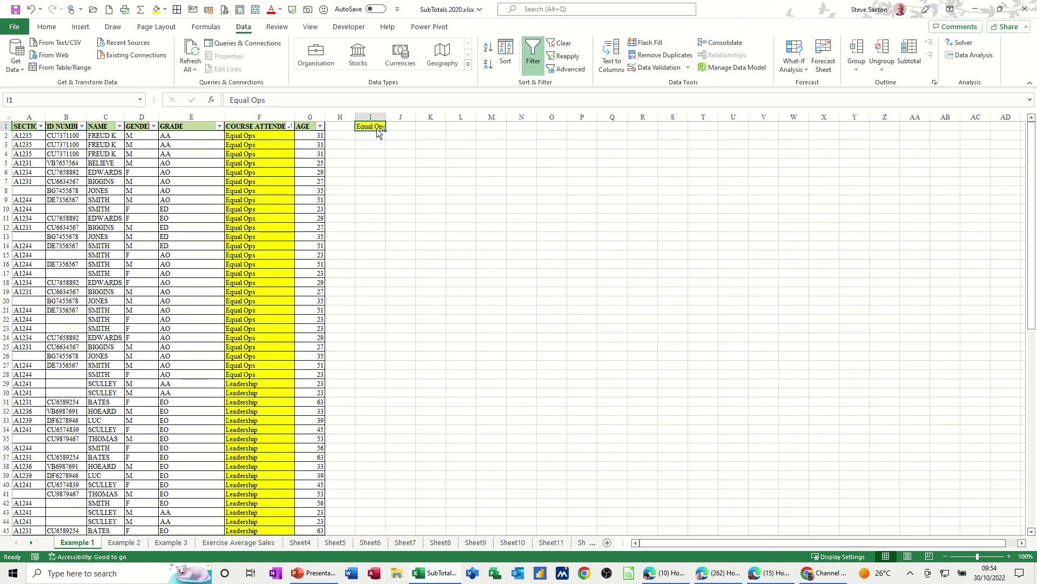
click(262, 384)
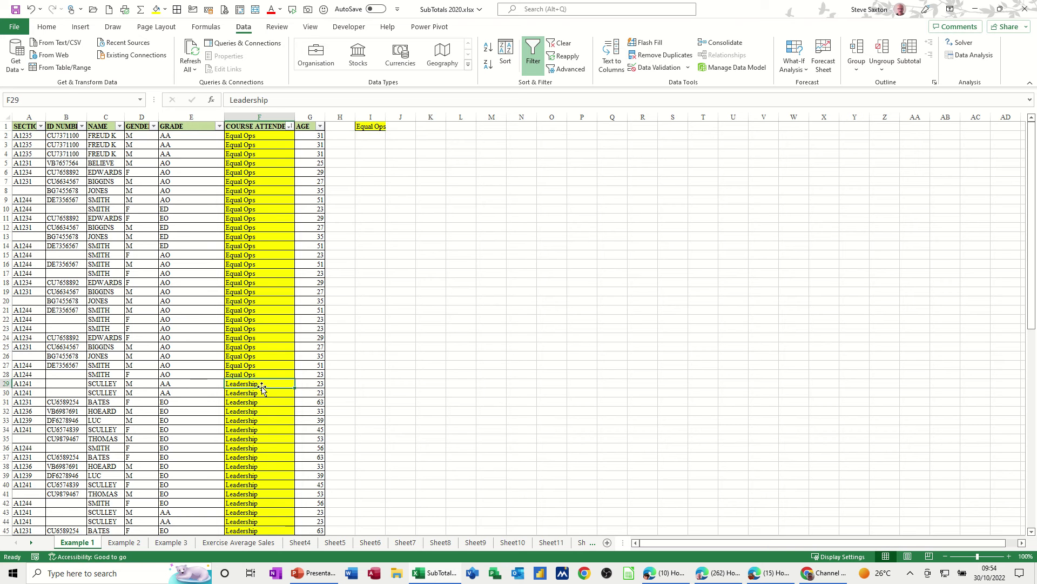
drag(263, 387, 410, 133)
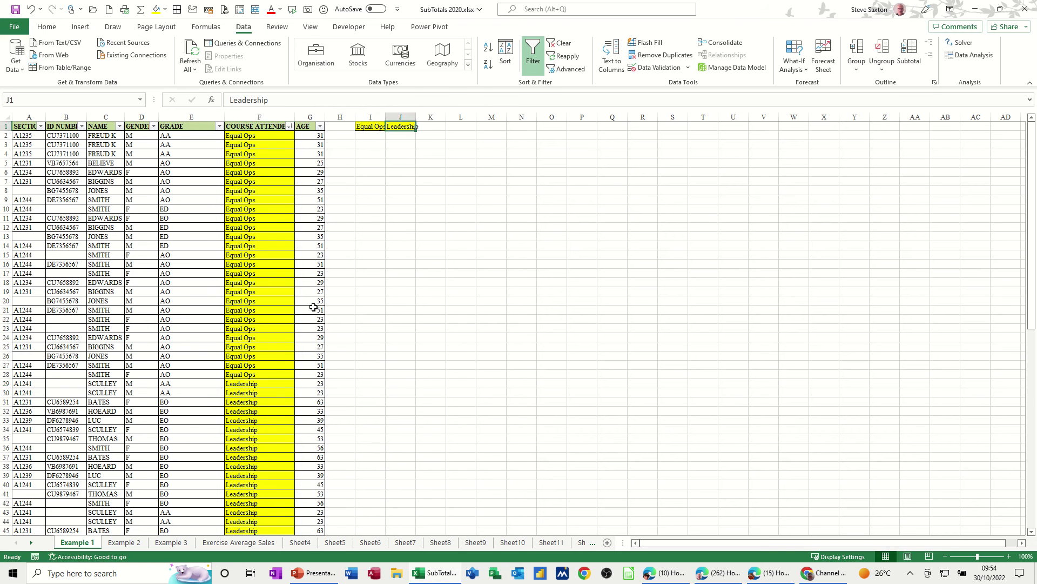
scroll(313, 307, down, 12)
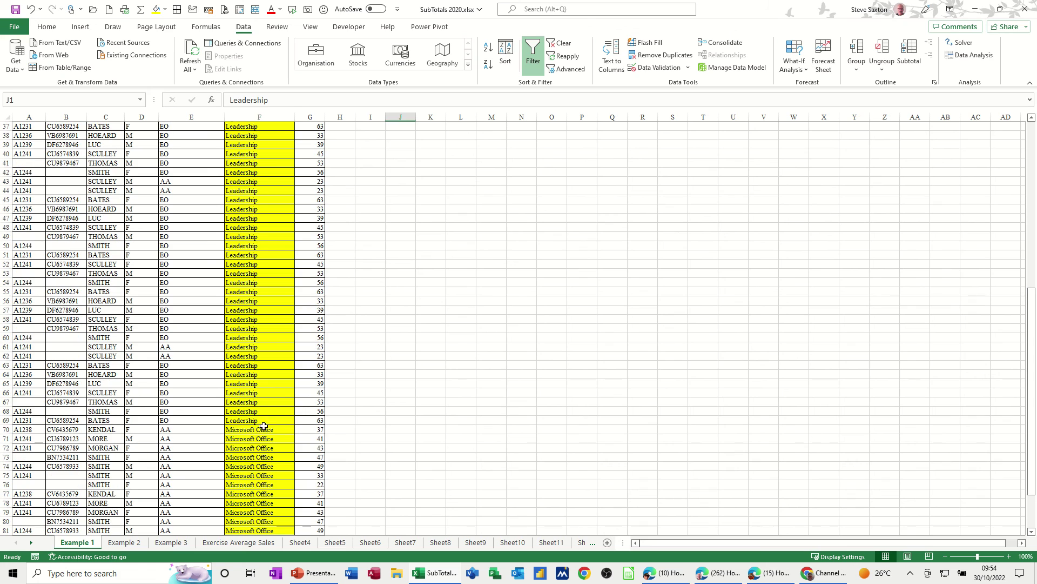
click(264, 426)
drag(265, 433, 436, 120)
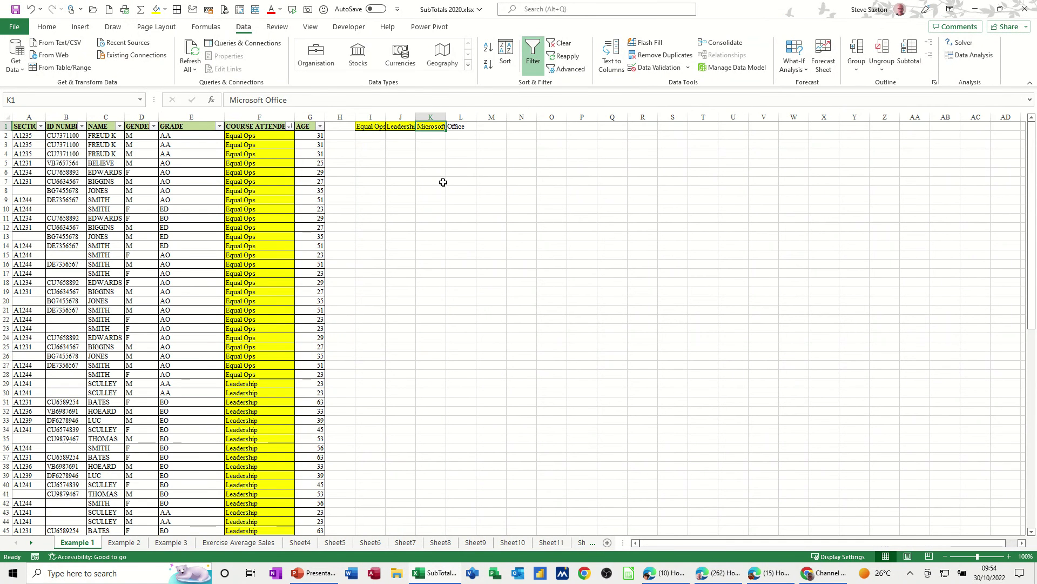
double_click(385, 117)
double_click(420, 117)
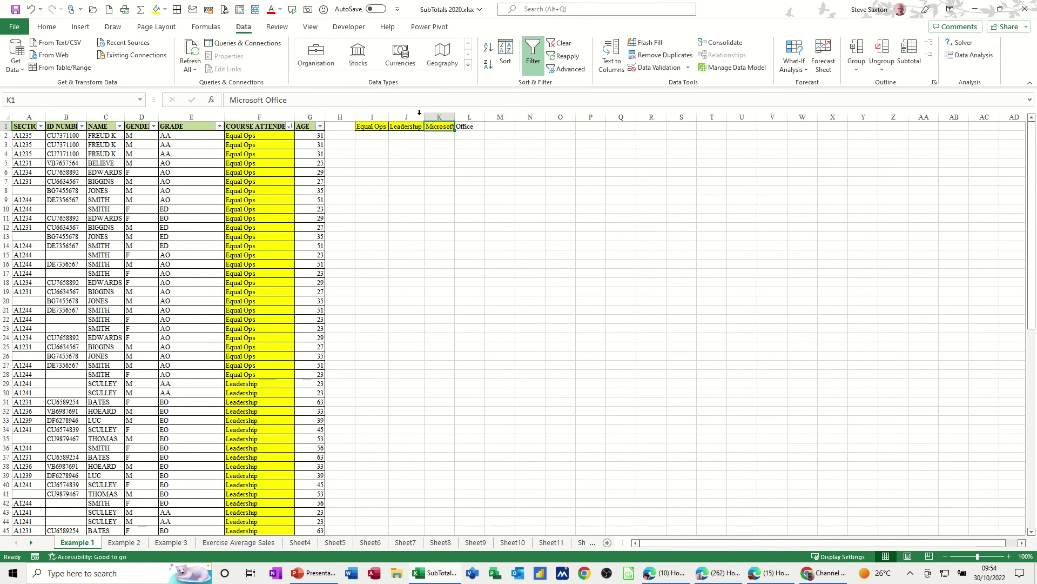
double_click(455, 117)
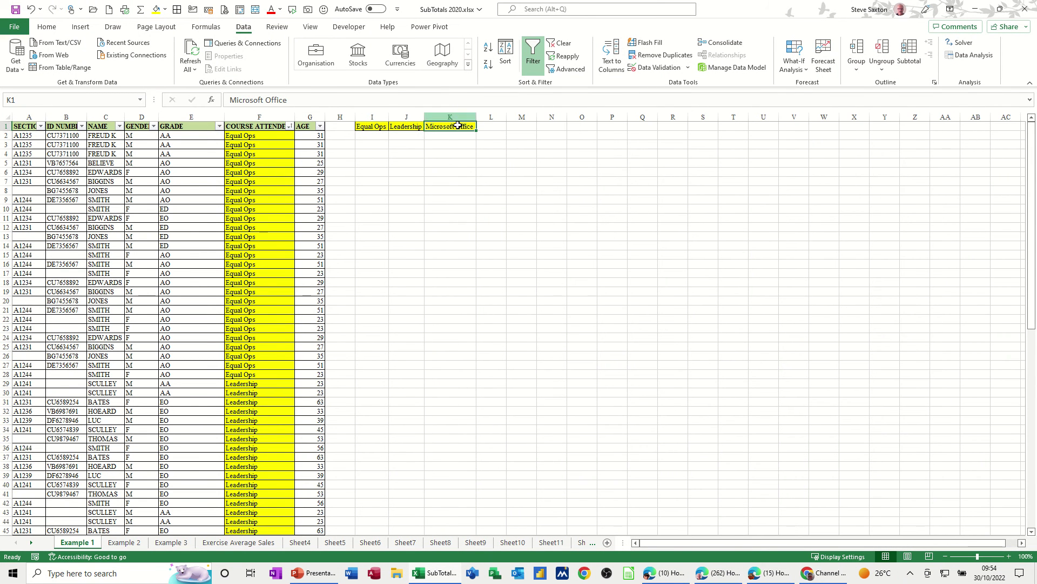
Enter =COUNTIF(courses,I1) in I2 and fill it across to K2, giving 27, 41 and 14
click(368, 137)
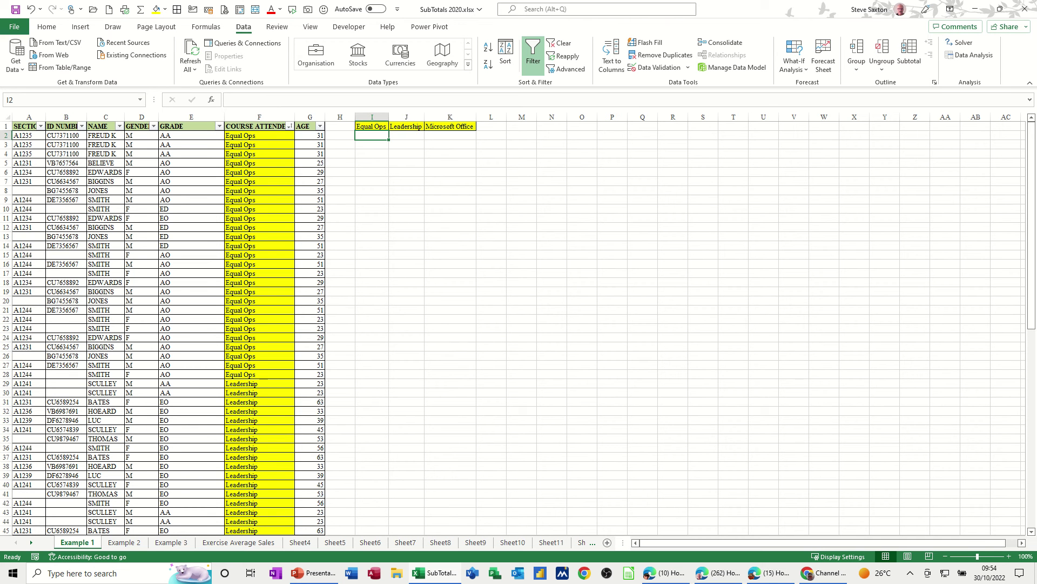
text(=coun)
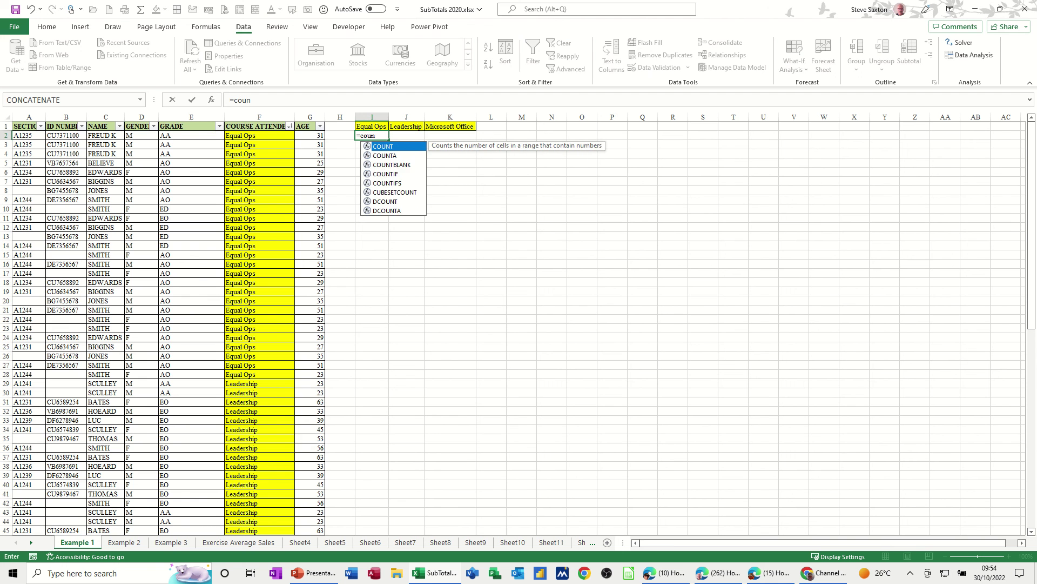
text(tif()
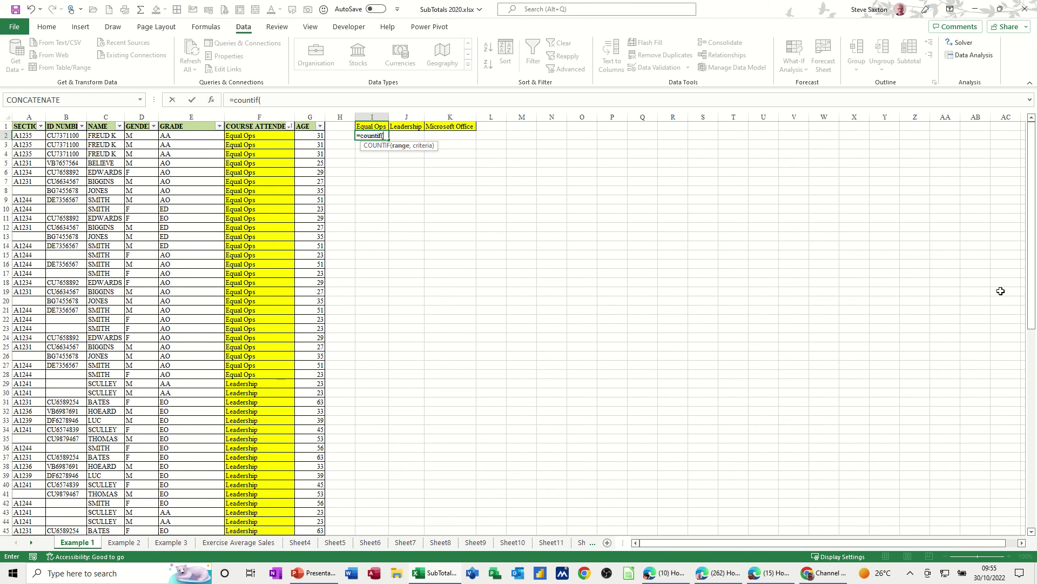
text(cour)
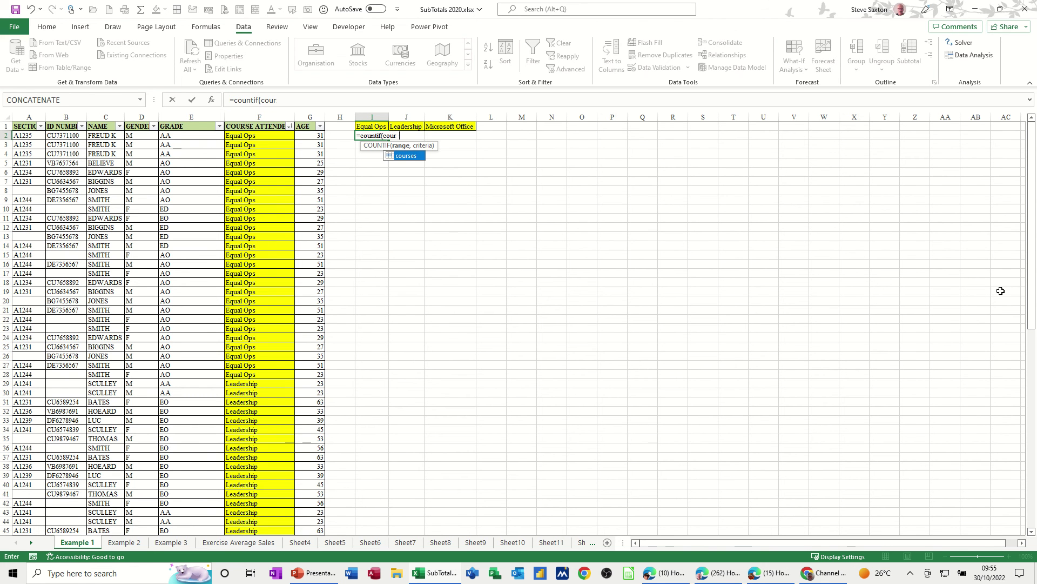
text(ses)
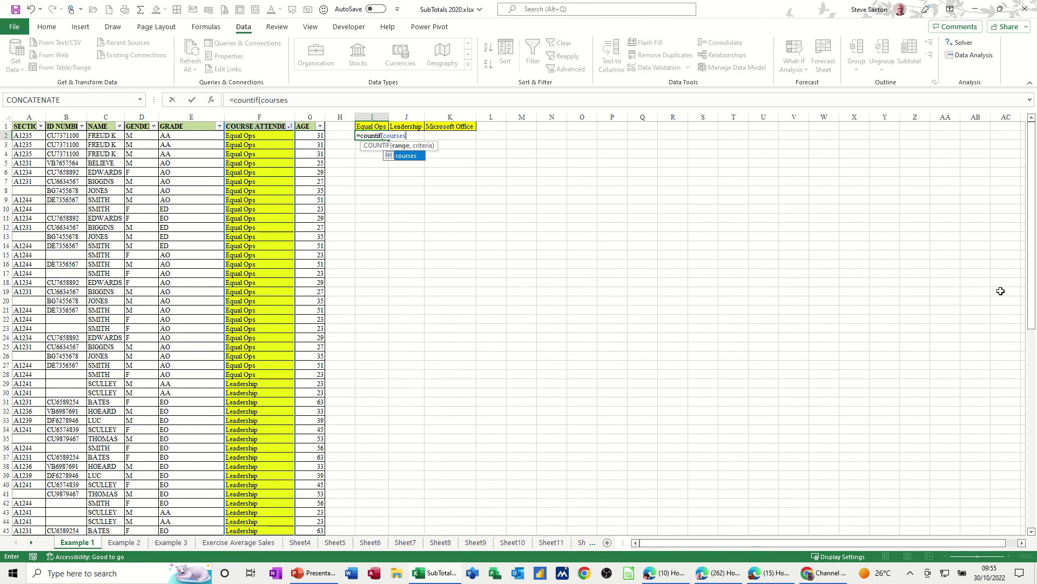
text(,)
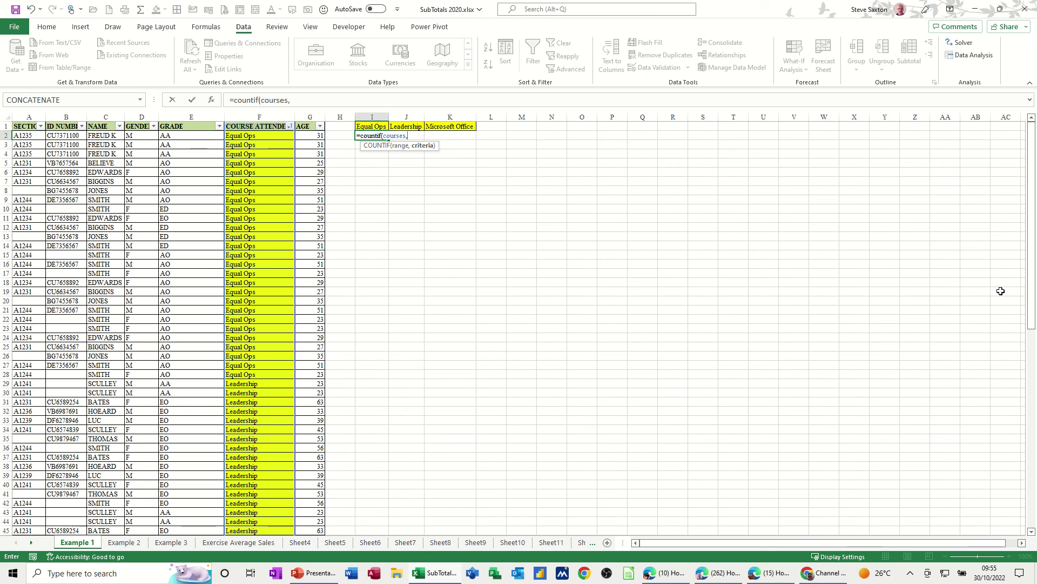
click(372, 127)
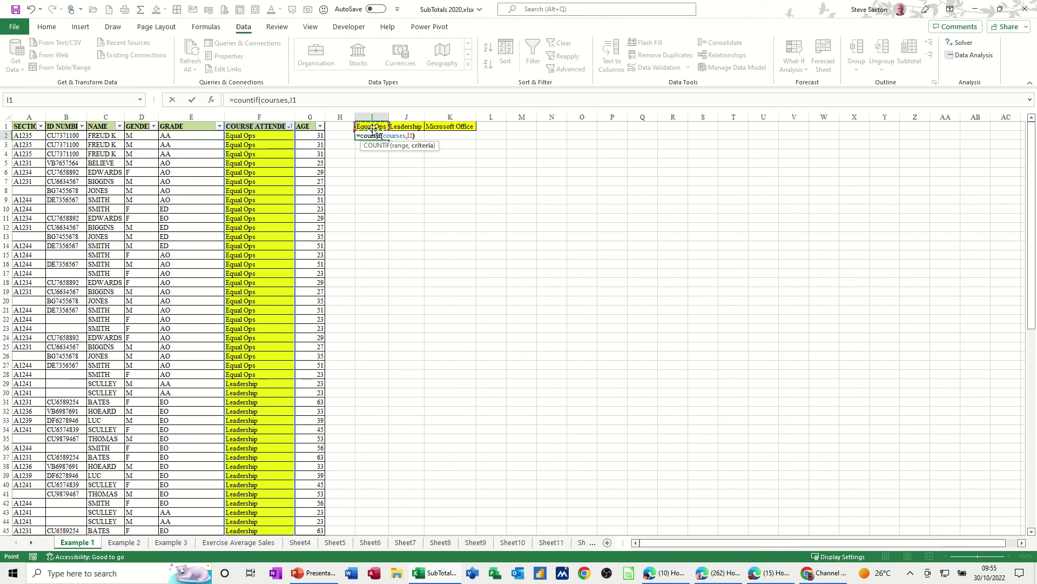
text())
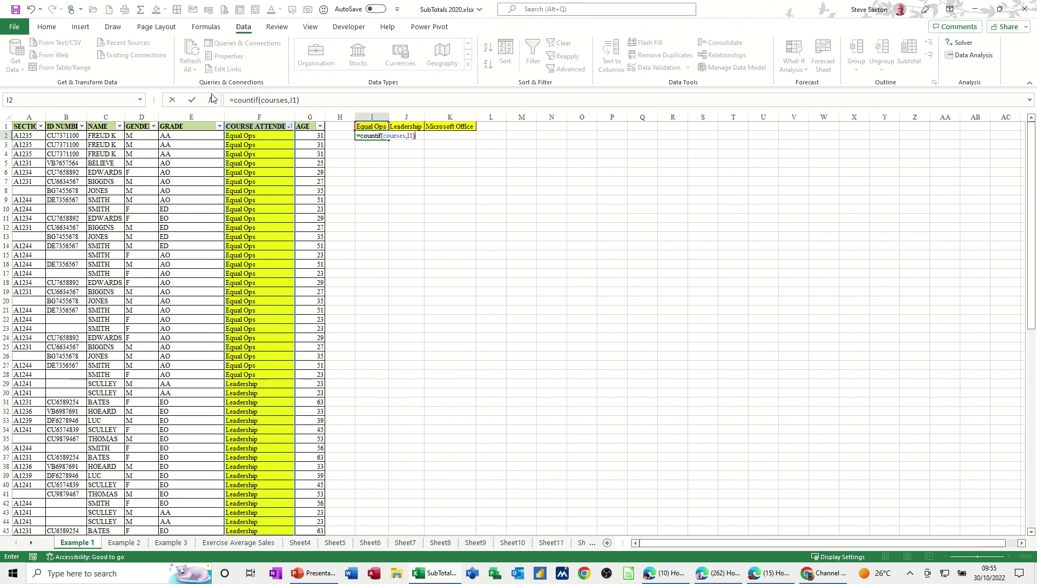
click(193, 101)
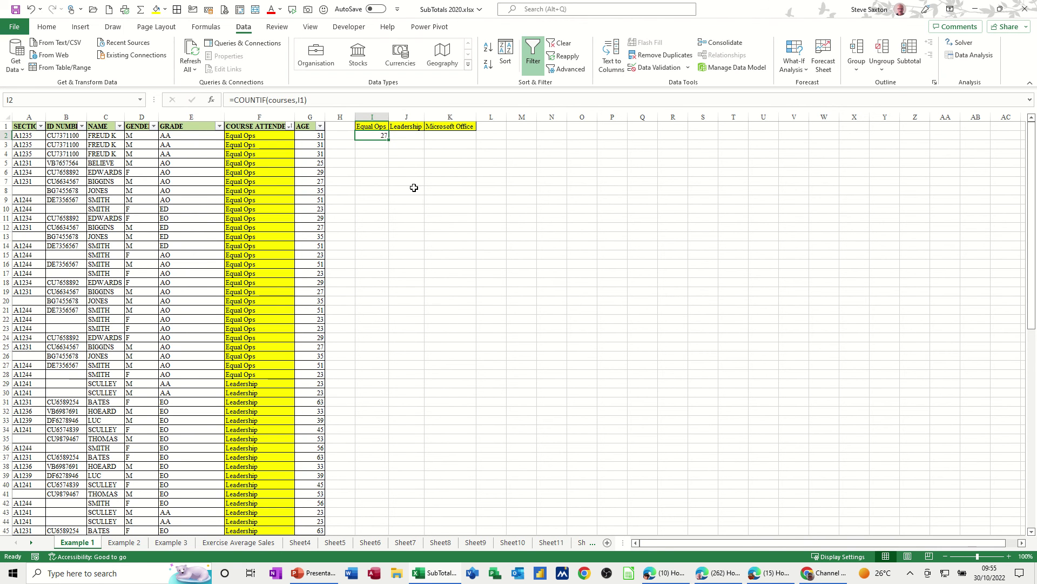
drag(387, 140, 471, 140)
click(403, 145)
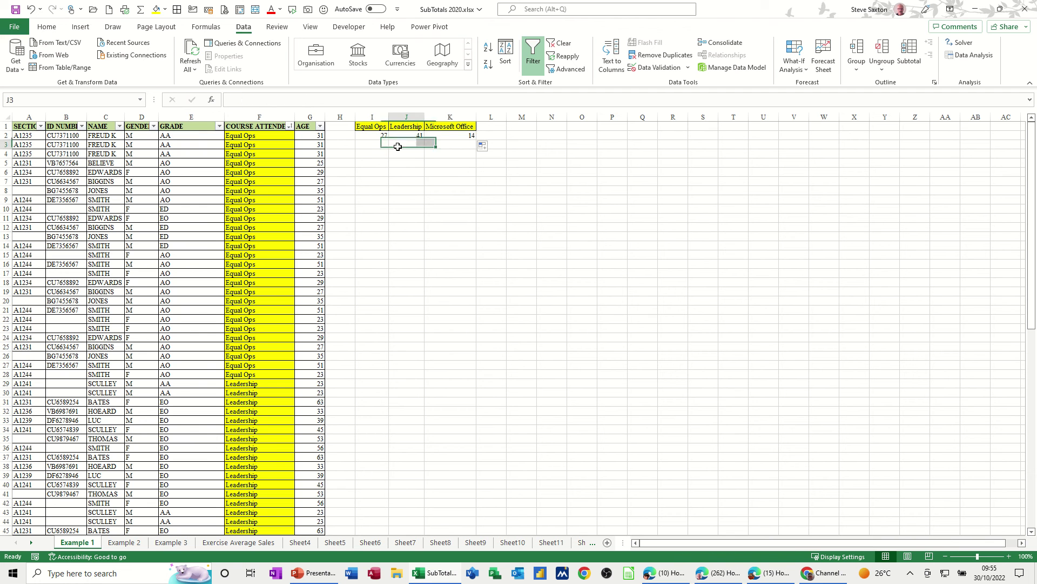
drag(370, 129, 471, 137)
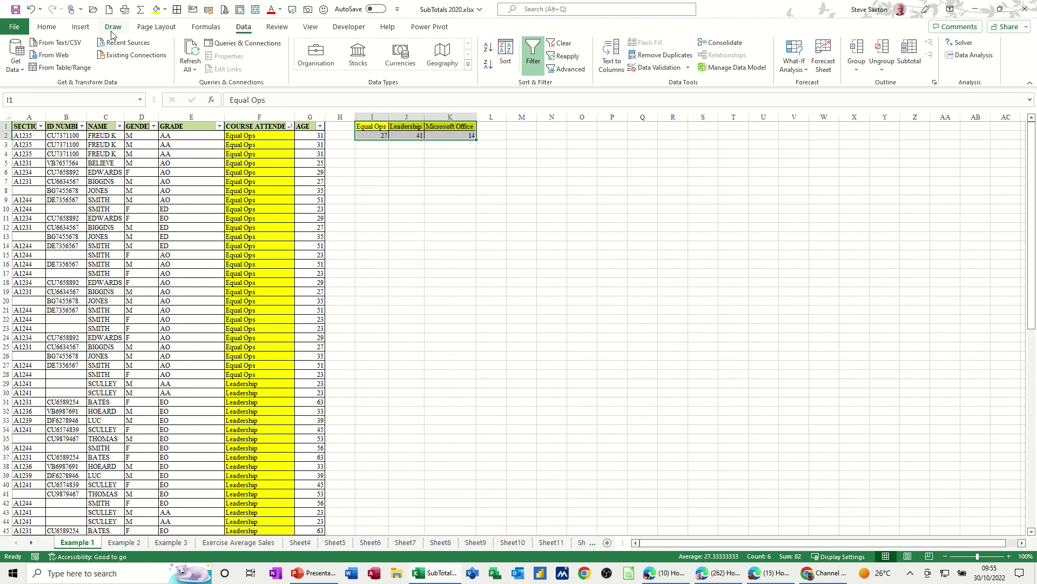
Insert a clustered column chart of the course counts and delete its title
click(85, 30)
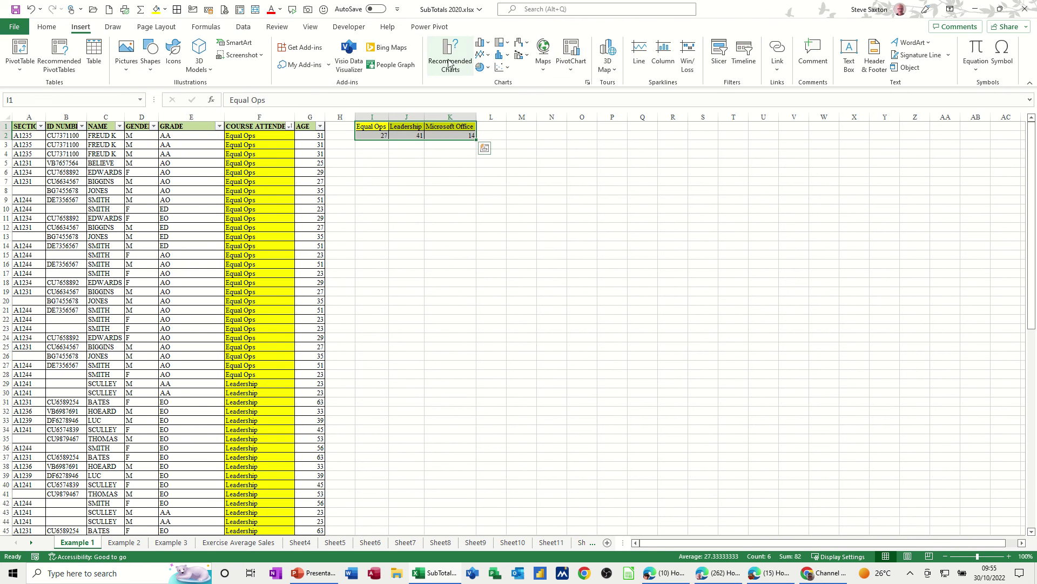
click(479, 43)
click(492, 126)
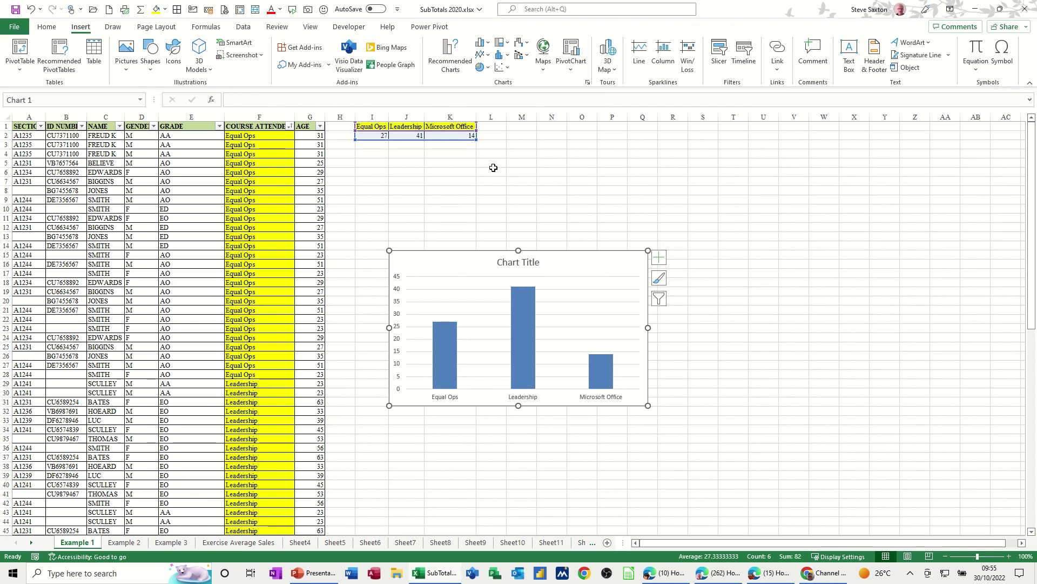
click(500, 269)
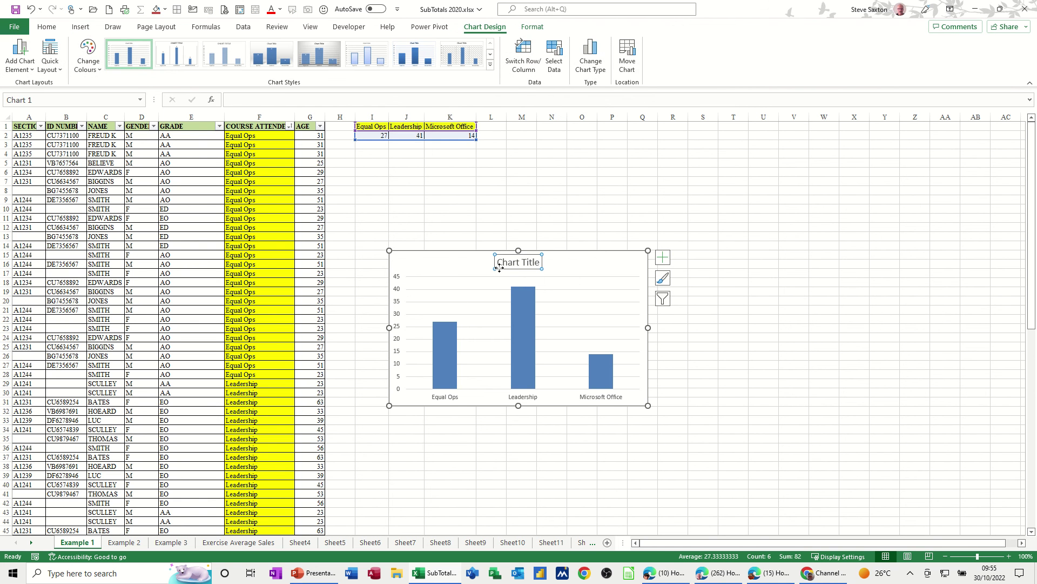
key(Delete)
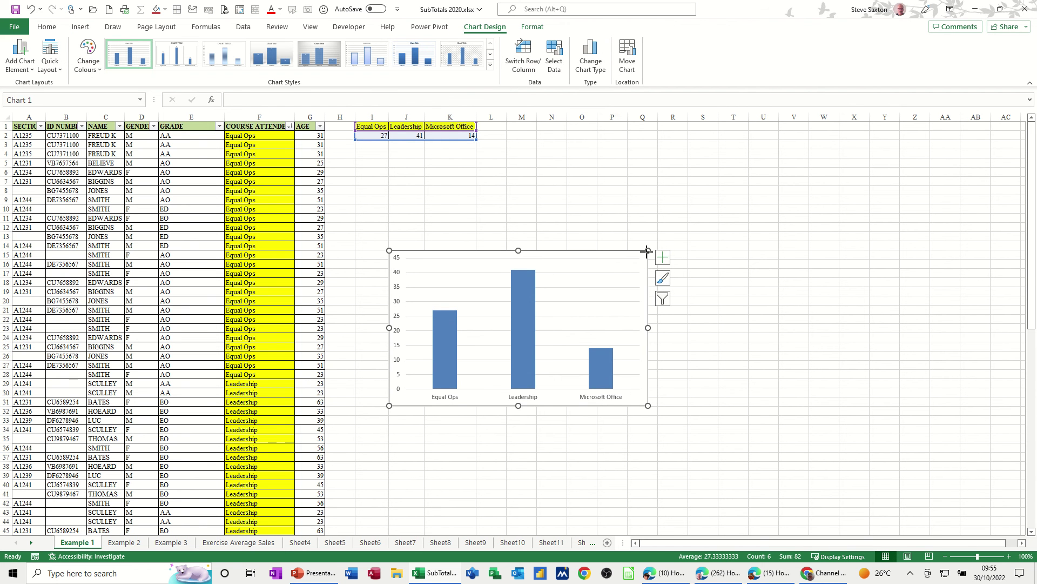
Shrink the chart to sit beneath I1:K2 and apply a dark chart style
drag(646, 250, 478, 144)
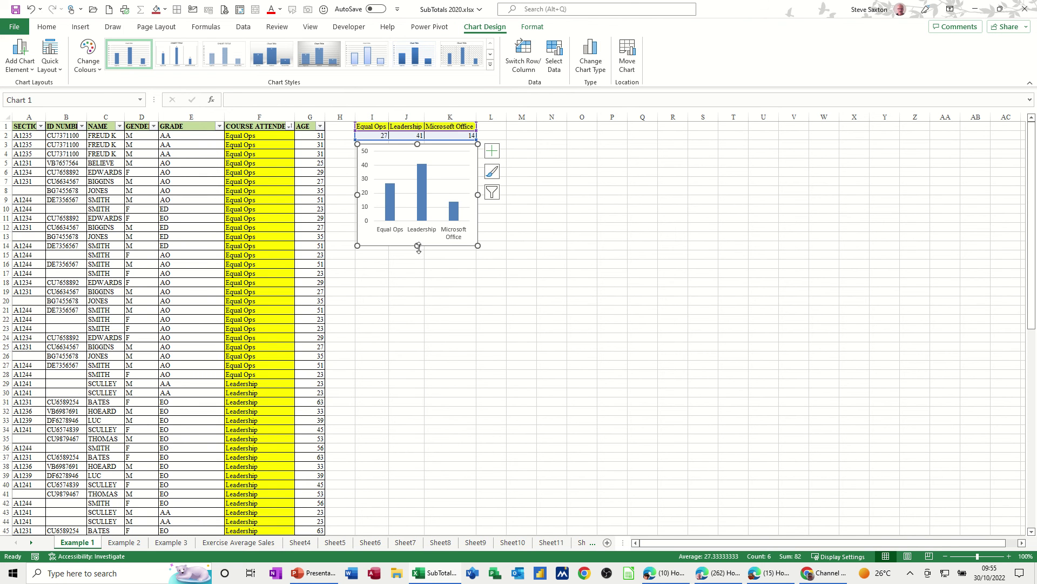
drag(419, 247, 419, 216)
click(537, 175)
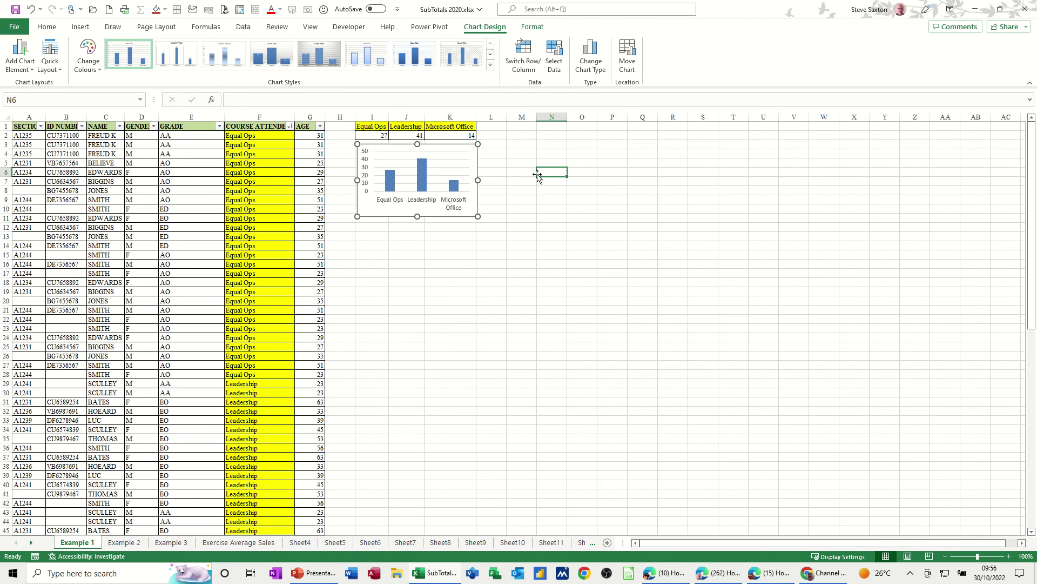
click(460, 147)
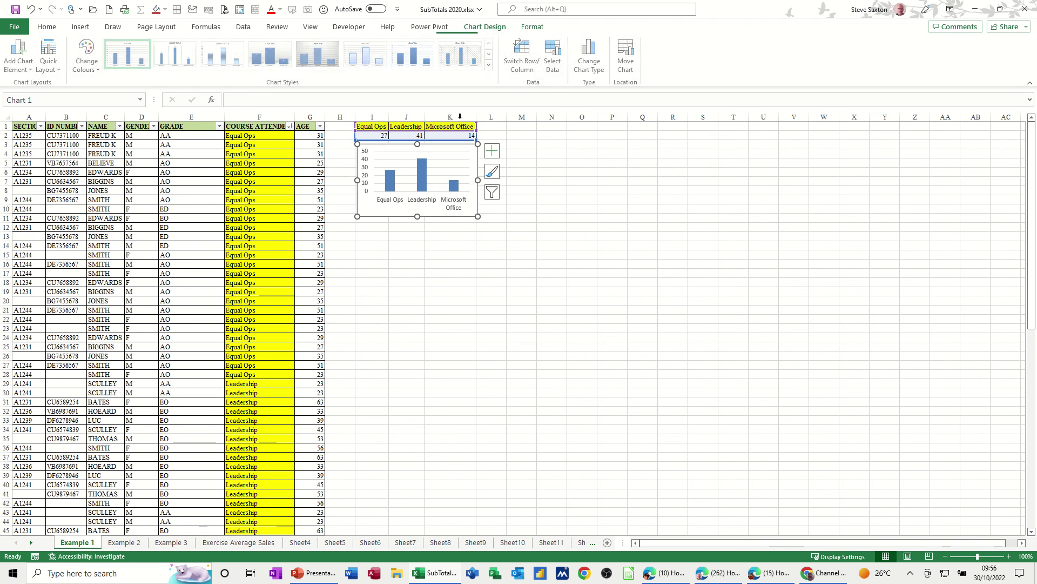
click(490, 65)
click(120, 90)
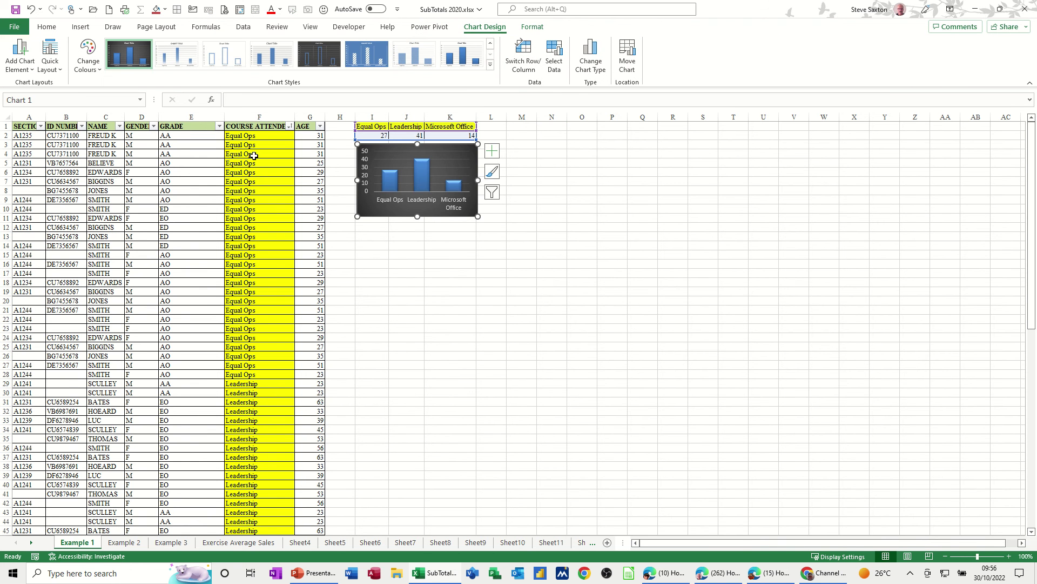
click(521, 172)
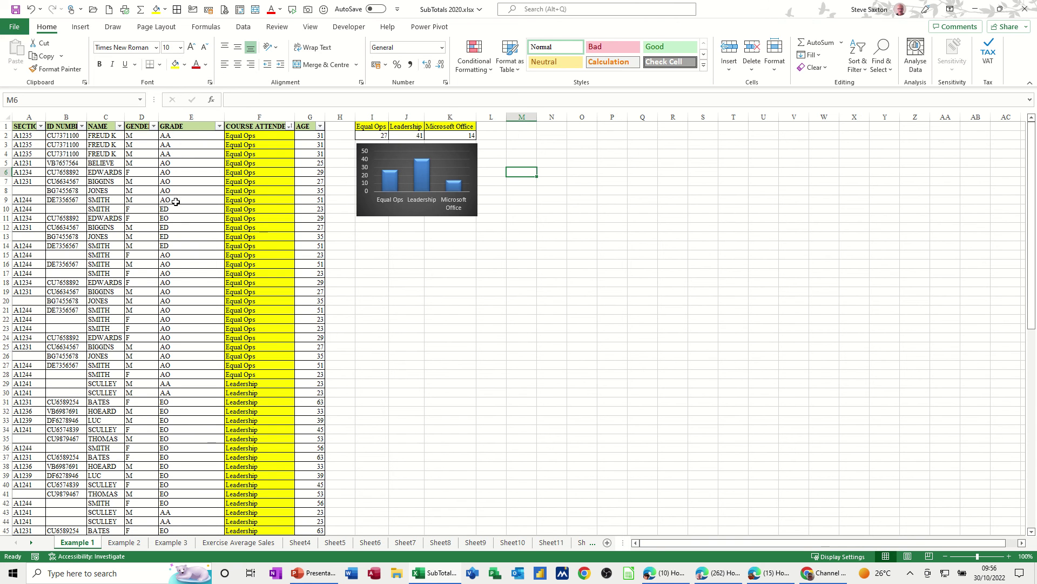
Paste a copy of Equal Ops rows 3–17 at A84 and confirm the I2 count becomes 42
drag(22, 145, 304, 276)
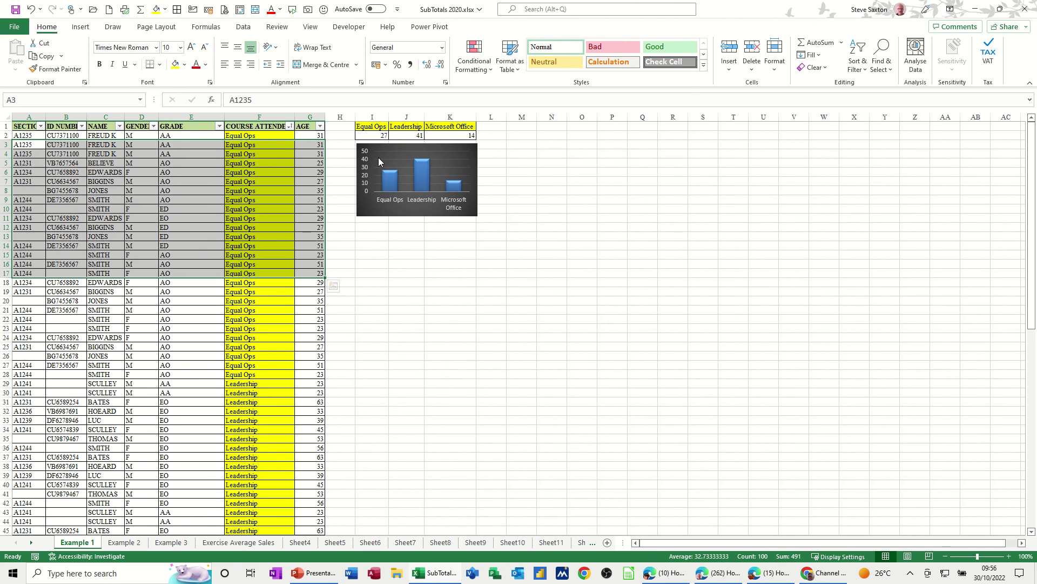
key(ctrl+c)
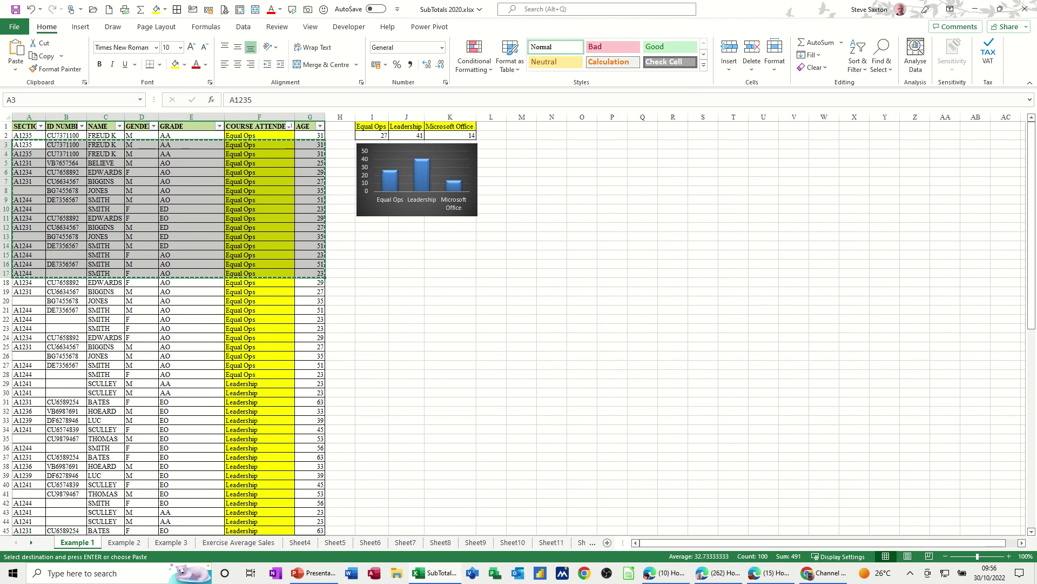
scroll(220, 382, down, 17)
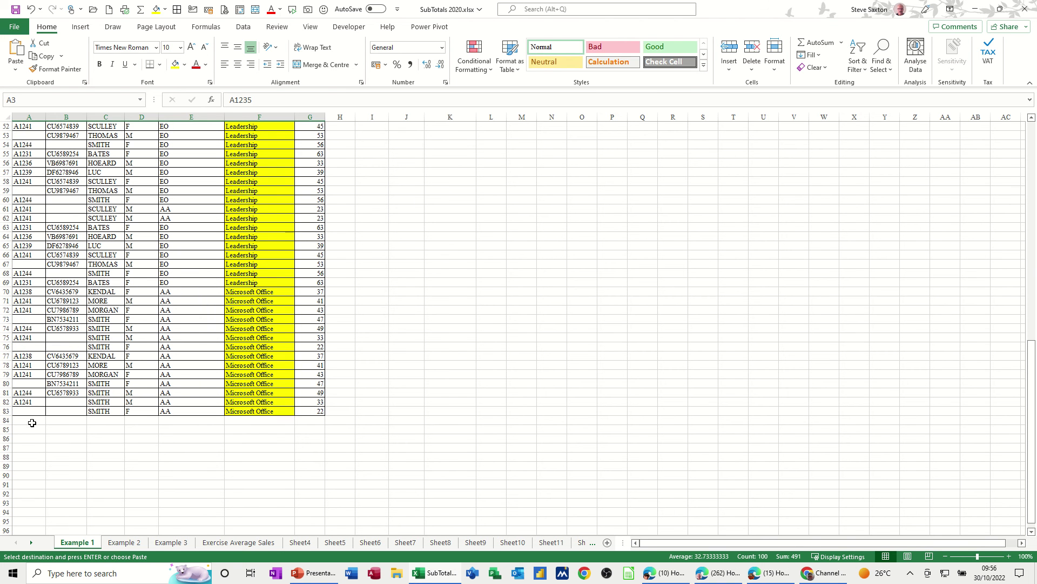
click(32, 422)
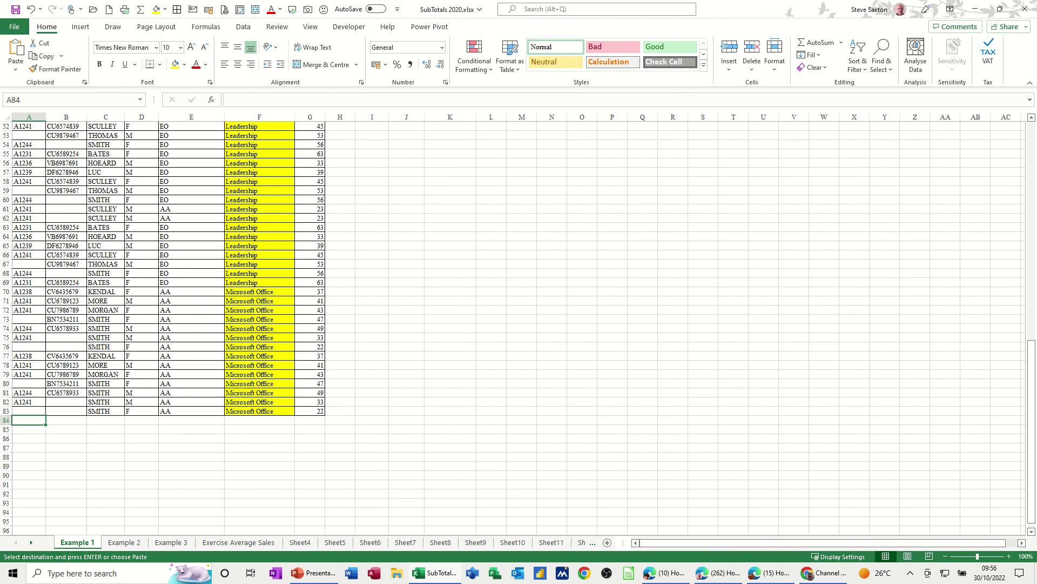
key(ctrl+v)
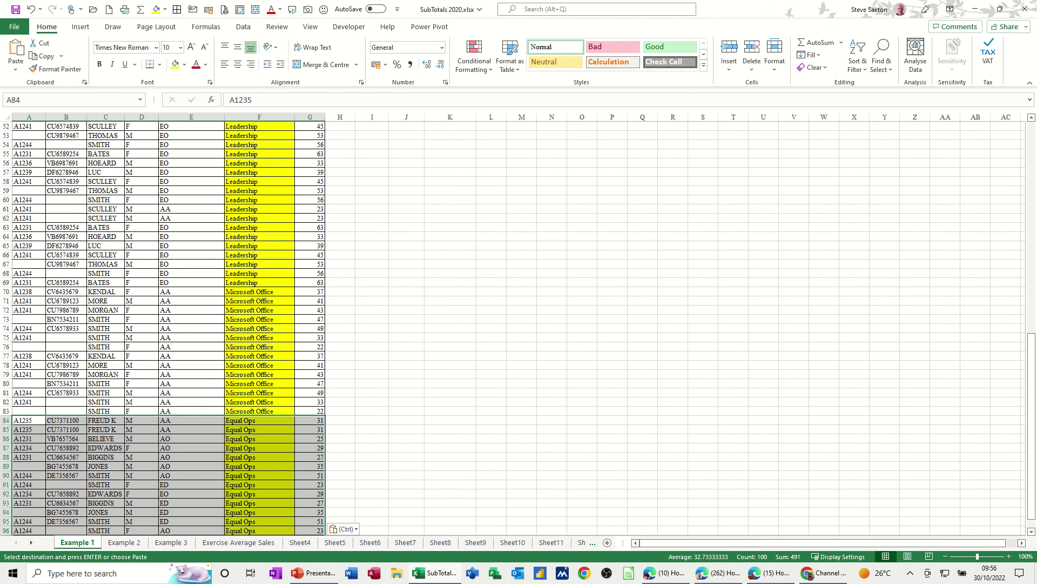
scroll(491, 230, up, 17)
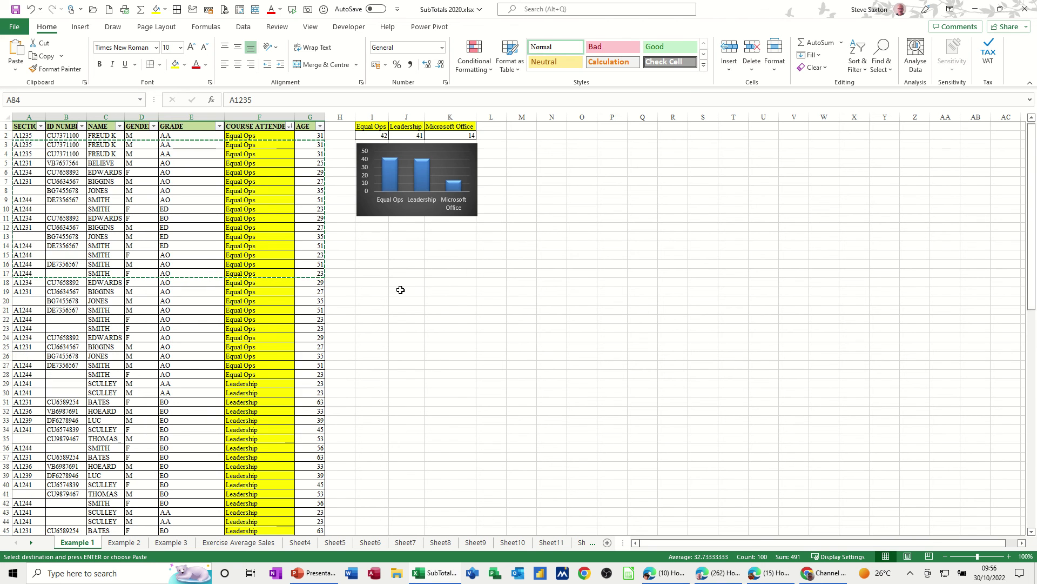
click(232, 238)
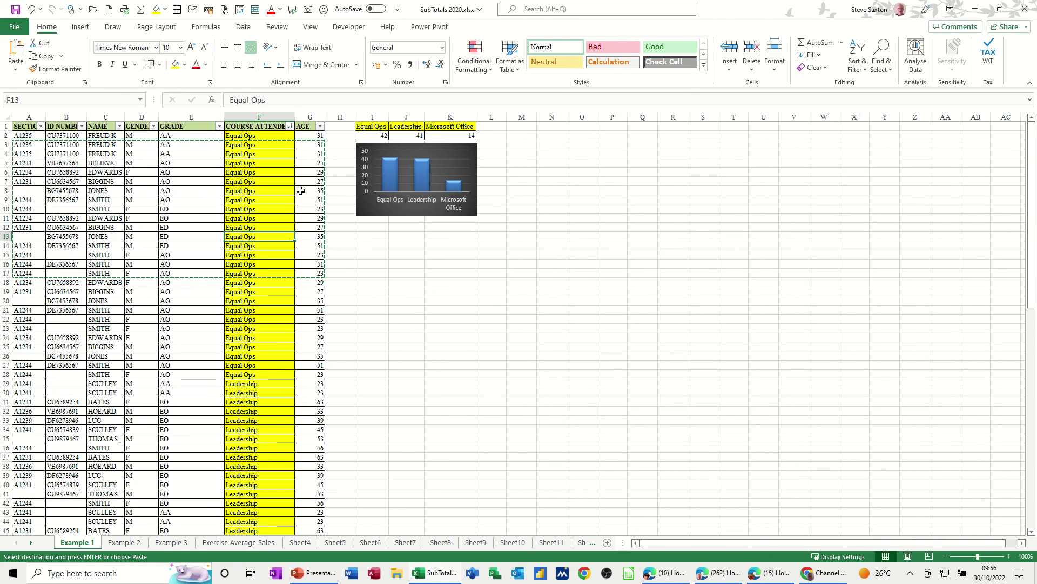
key(Escape)
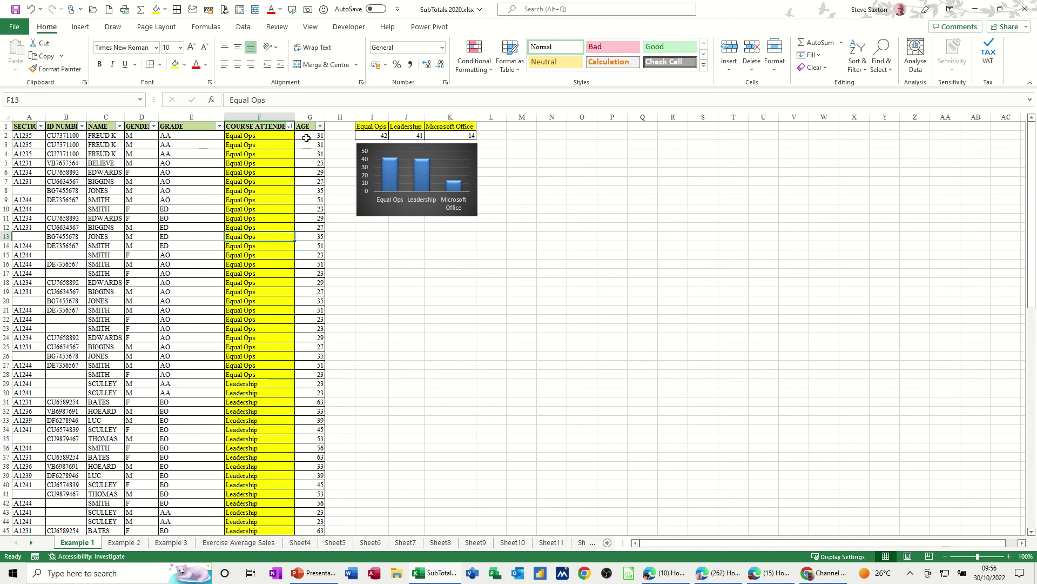
click(371, 135)
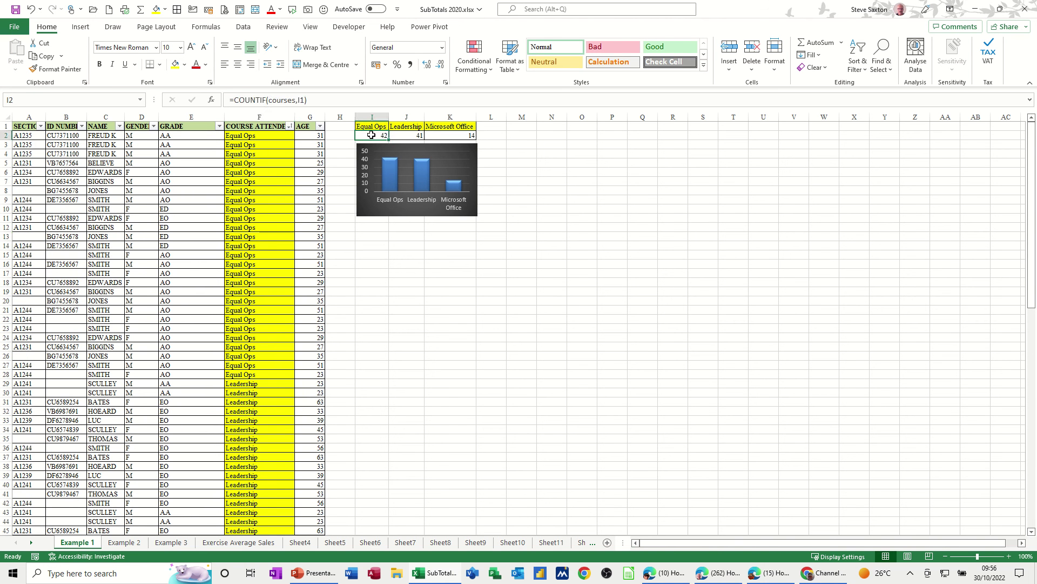